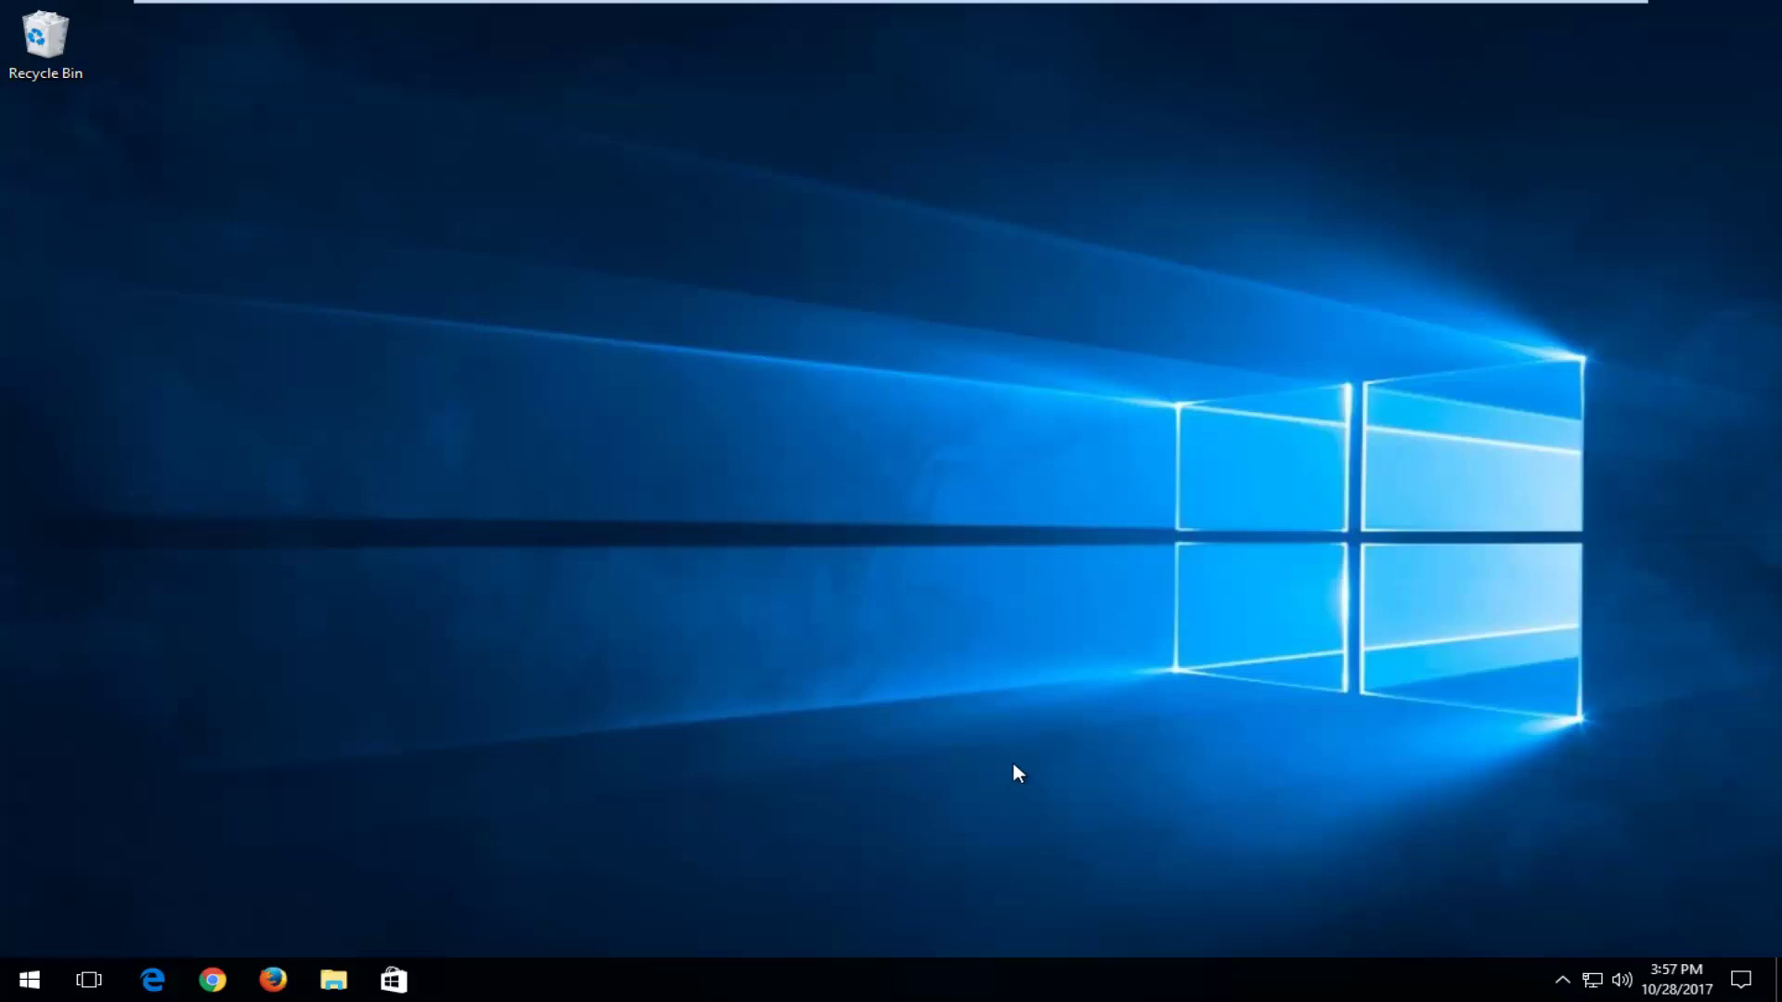
- Search the Start menu for 'folder options'
left_click(28, 980)
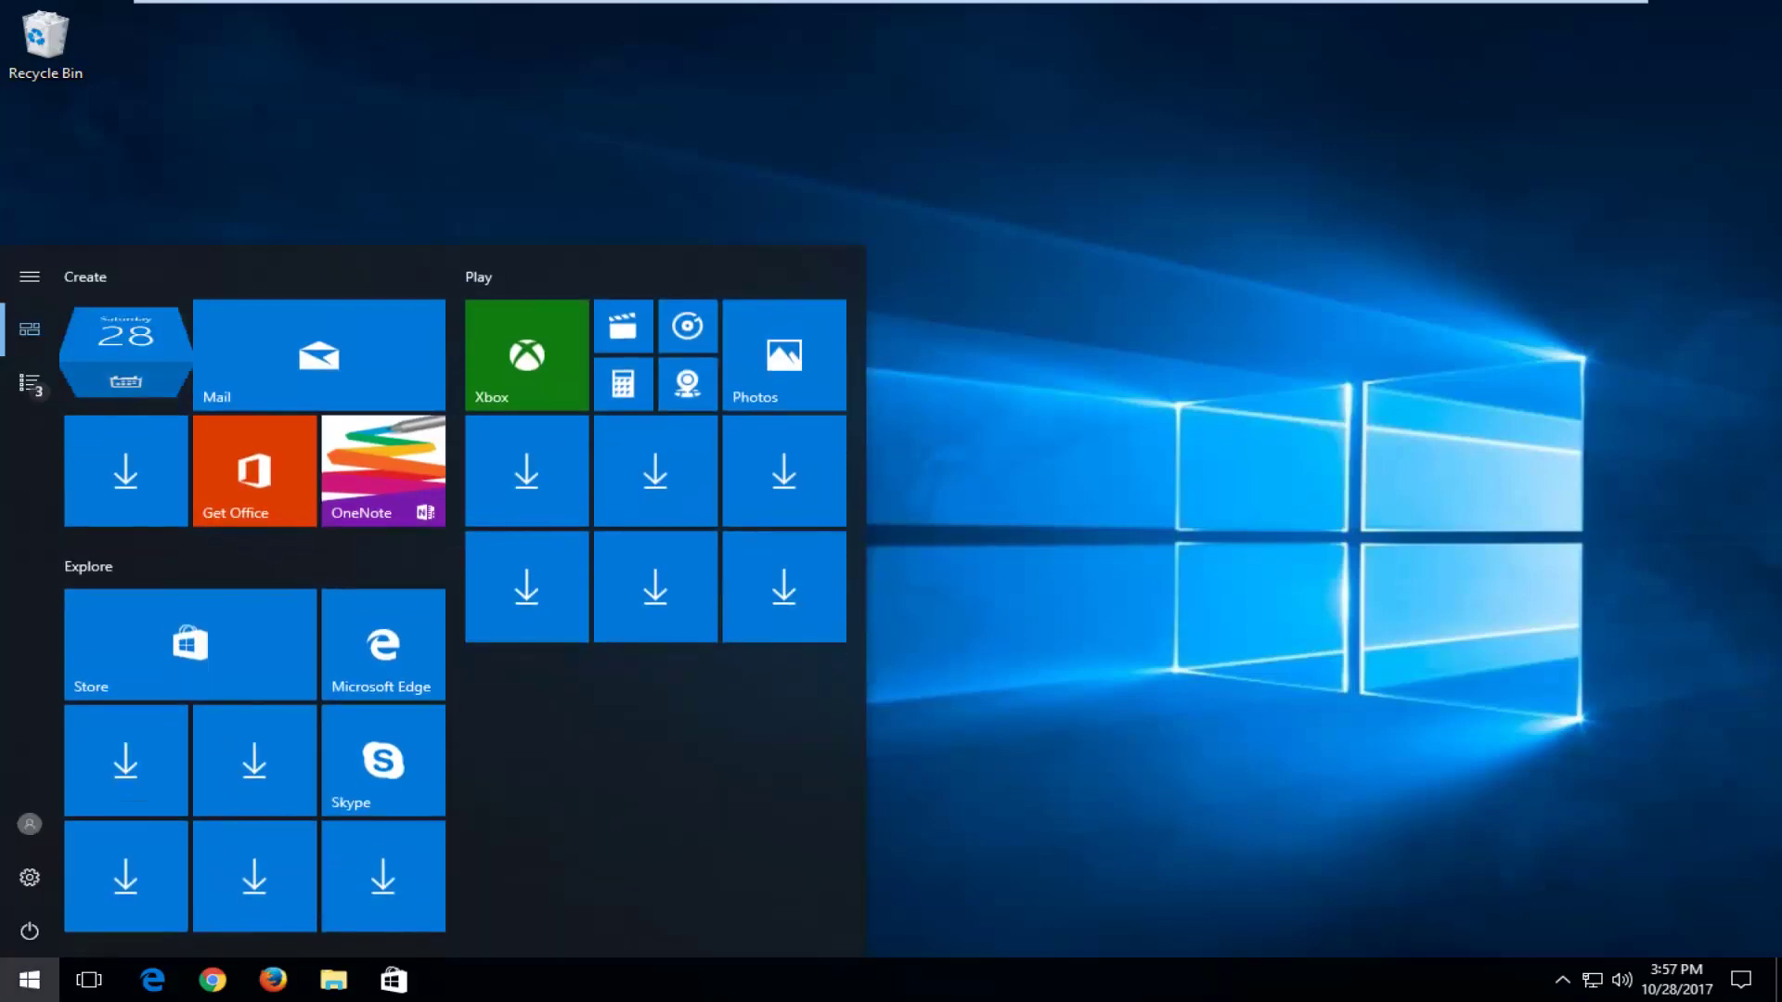
type("folder optio")
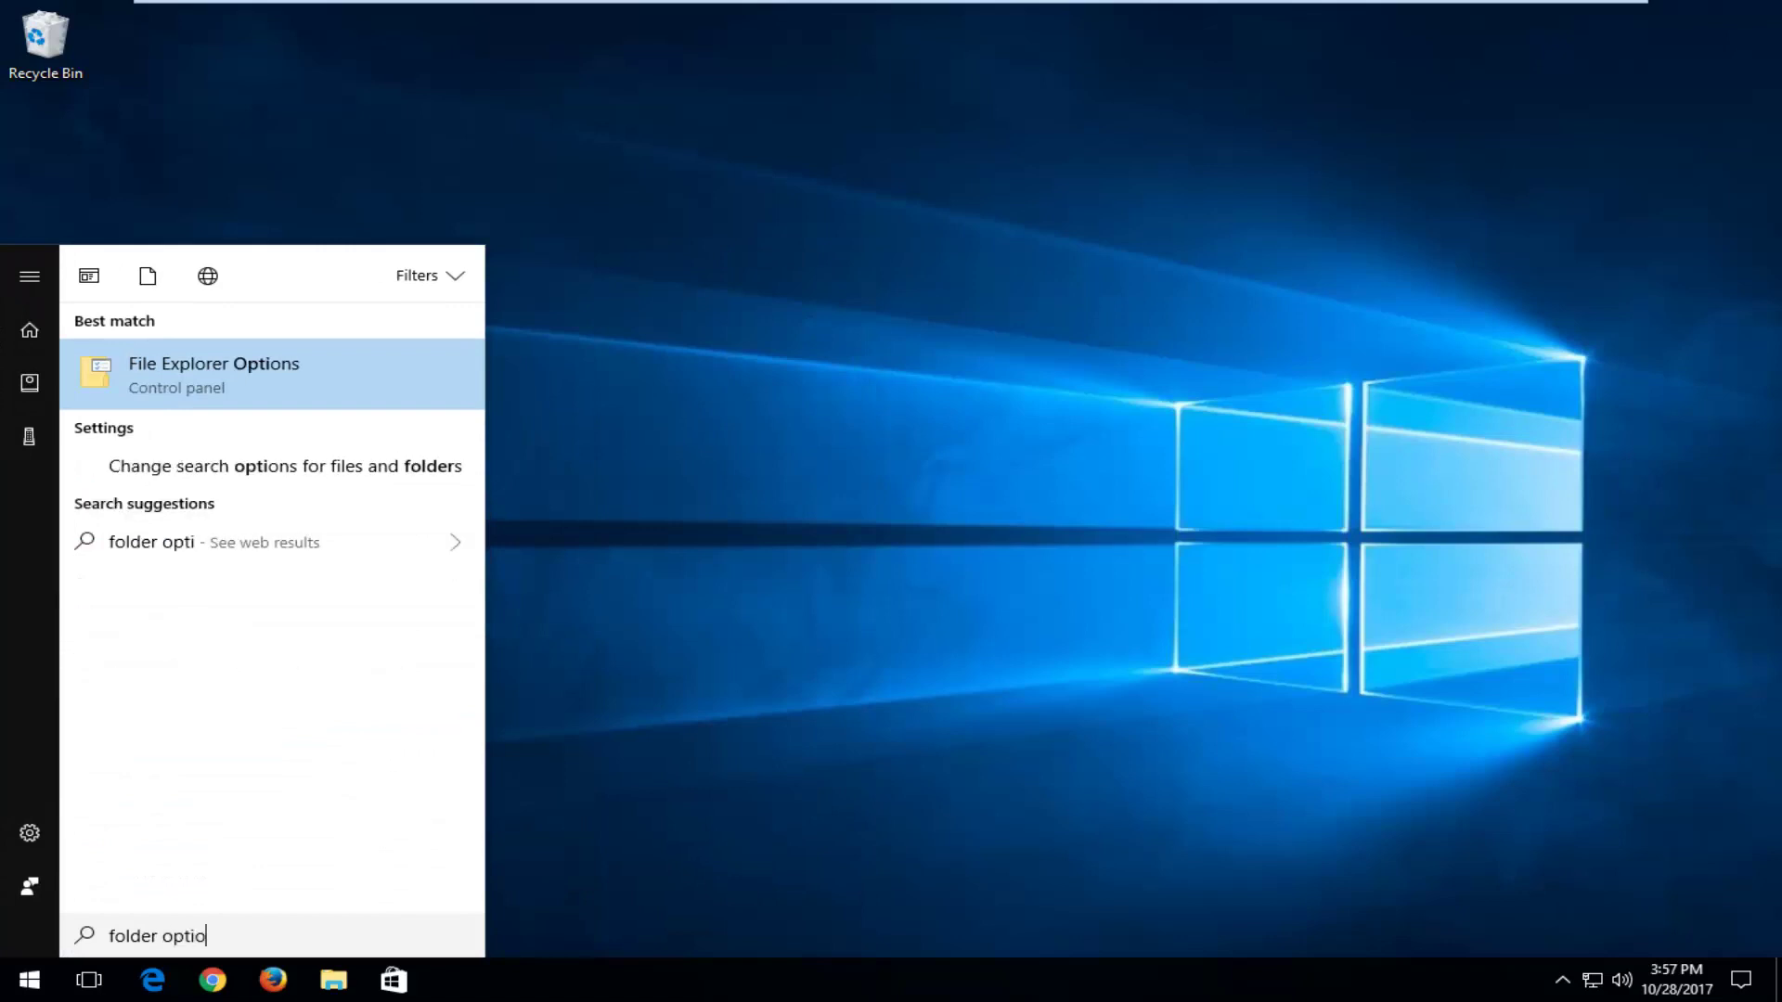
type("ns")
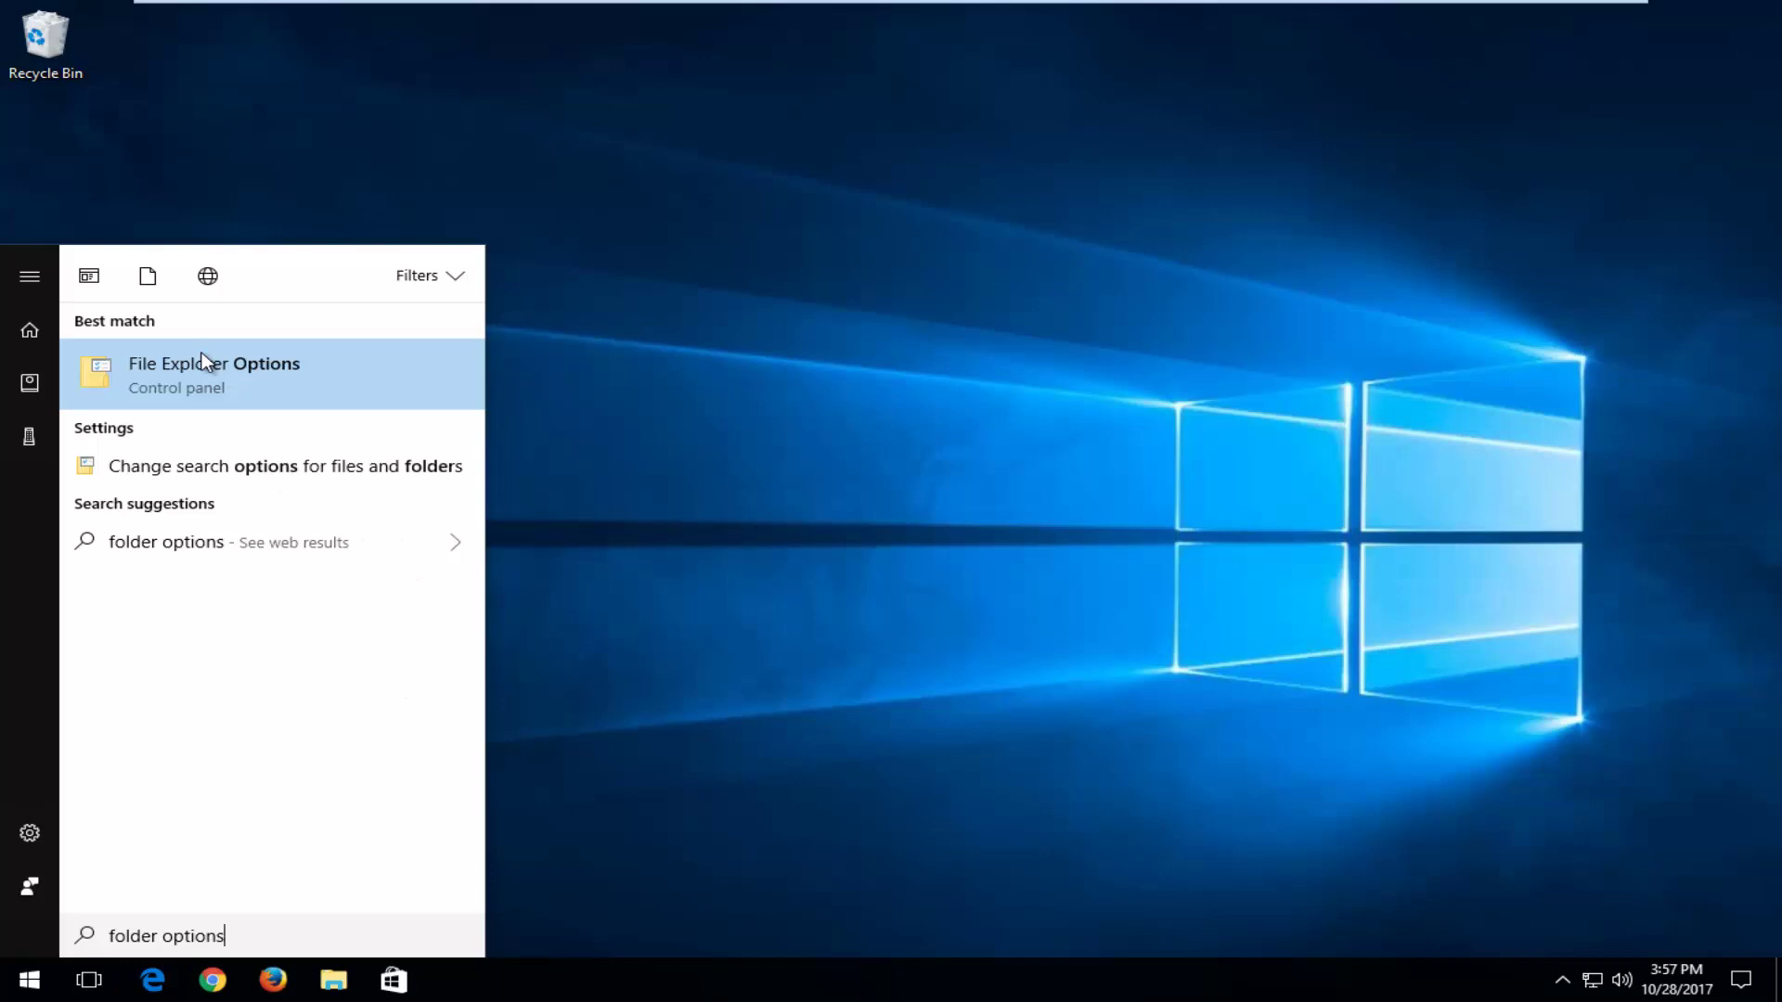
- Turn on 'Show hidden files, folders, and drives' in File Explorer Options' View settings and apply it
left_click(240, 380)
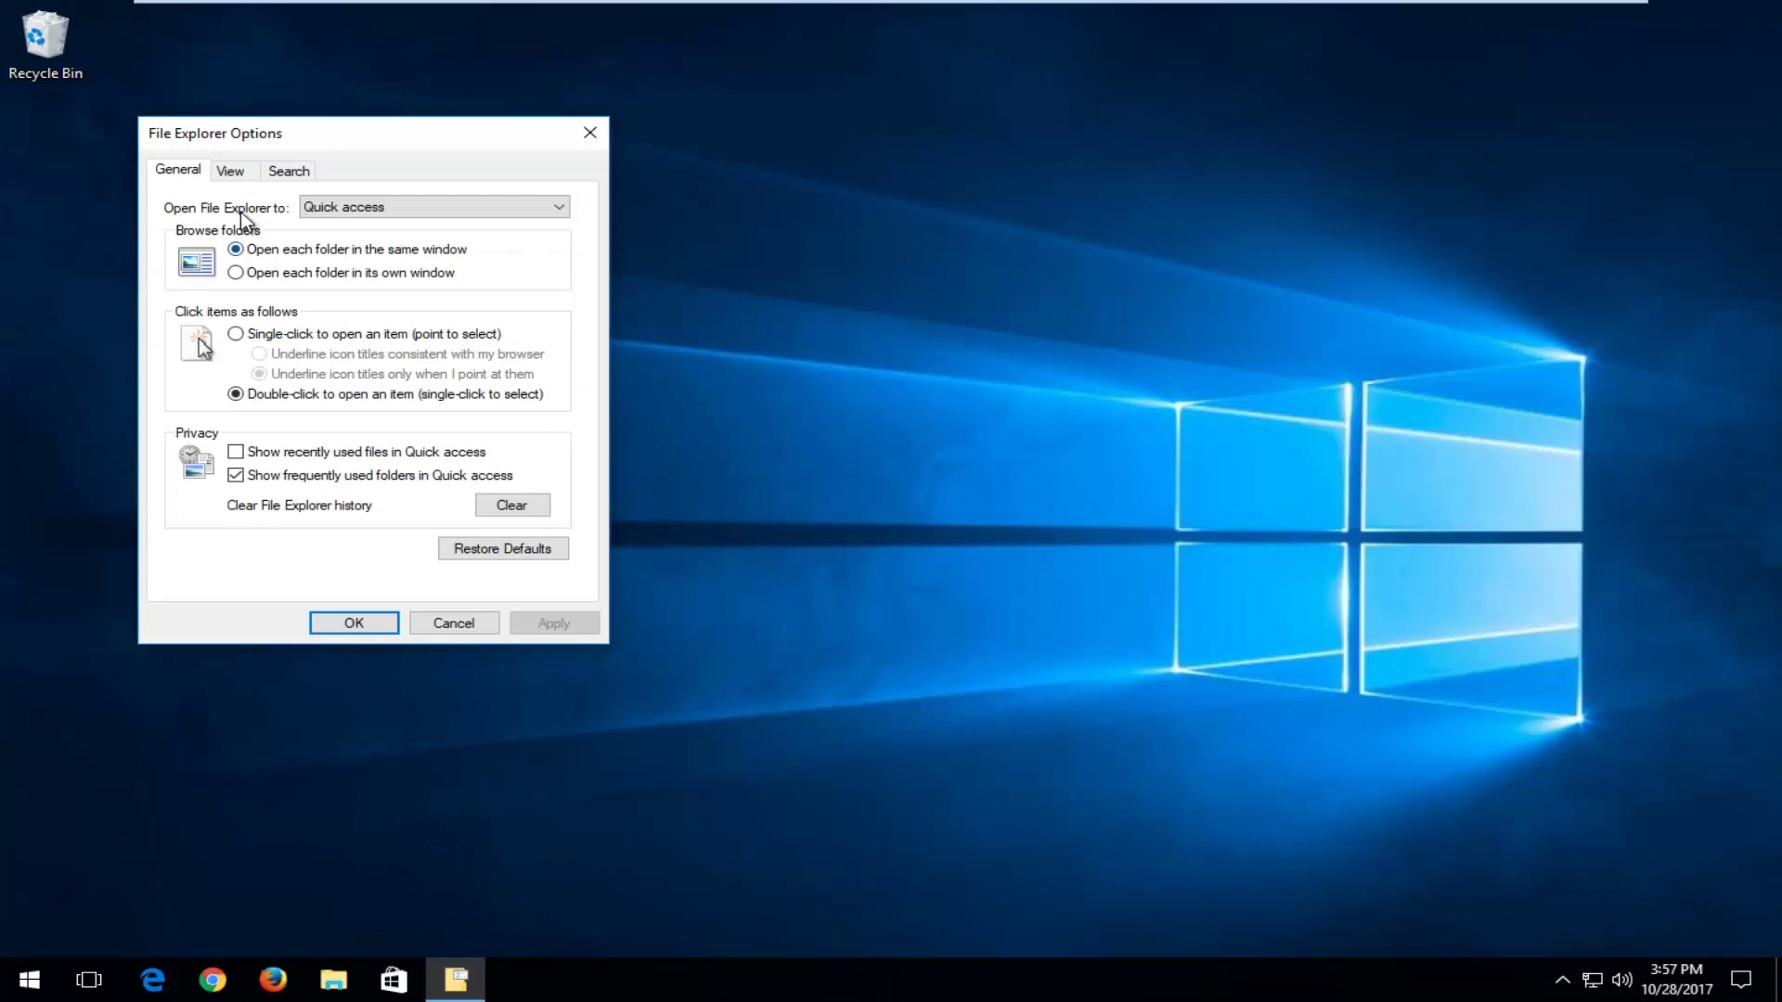
left_click(230, 174)
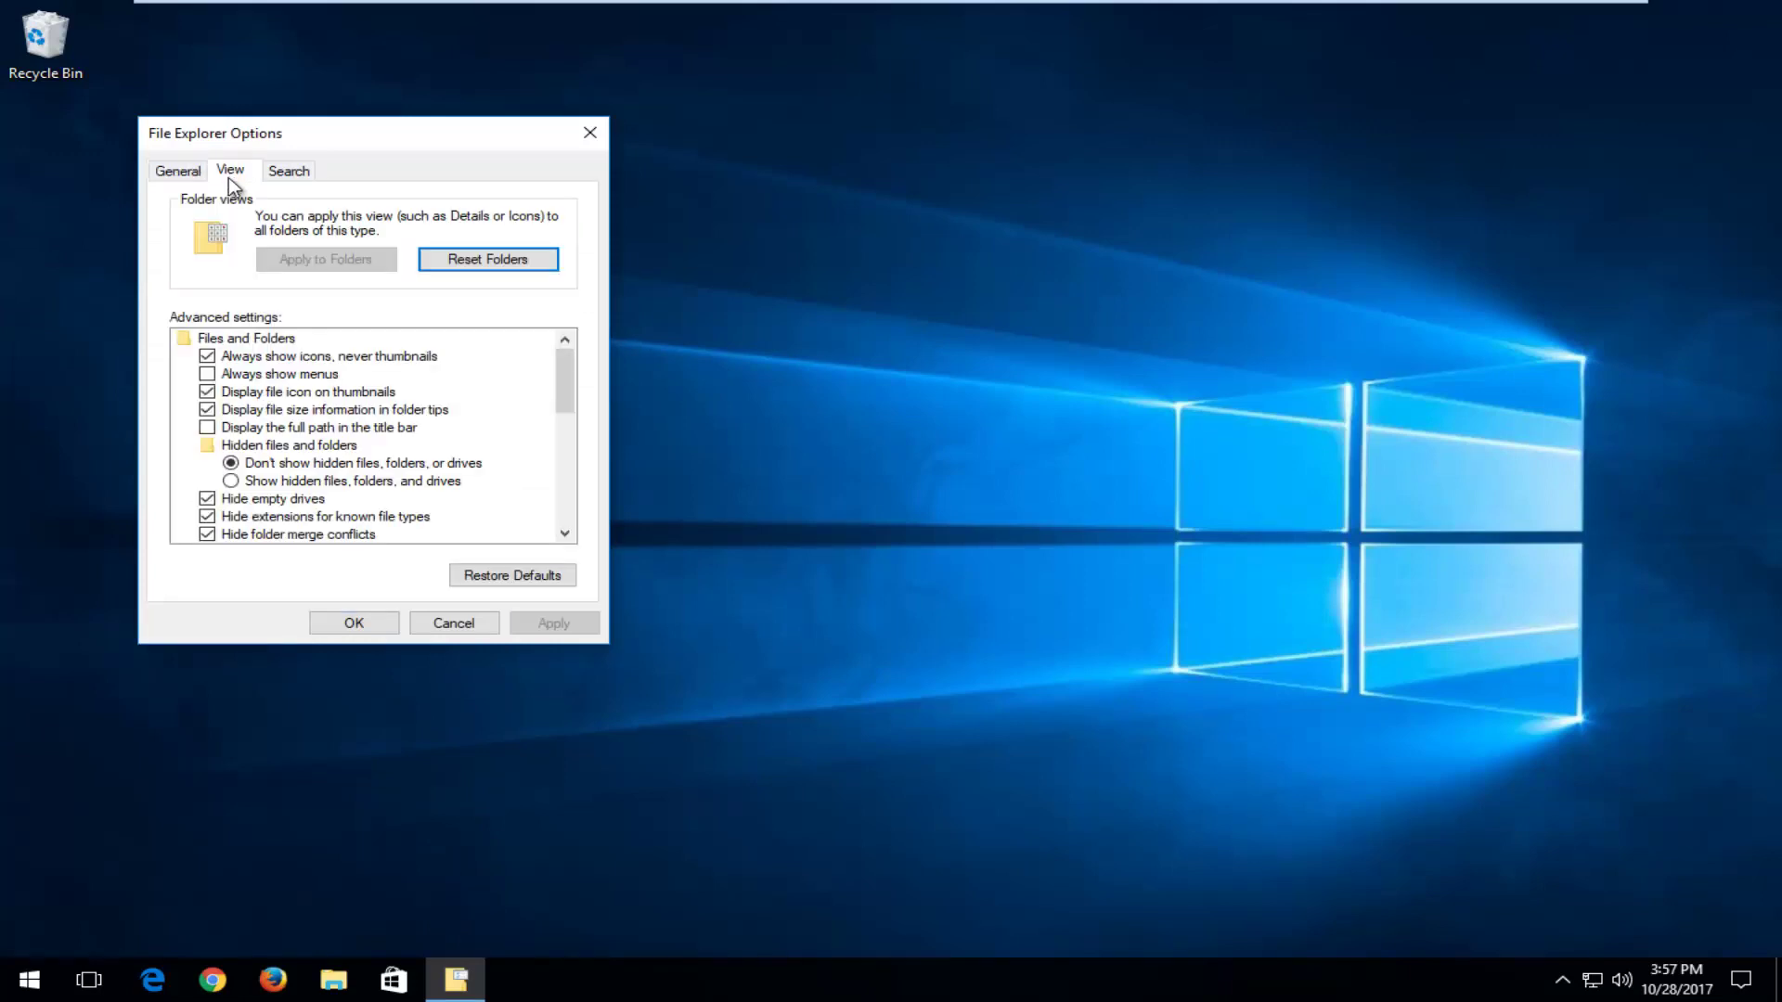
left_click(231, 482)
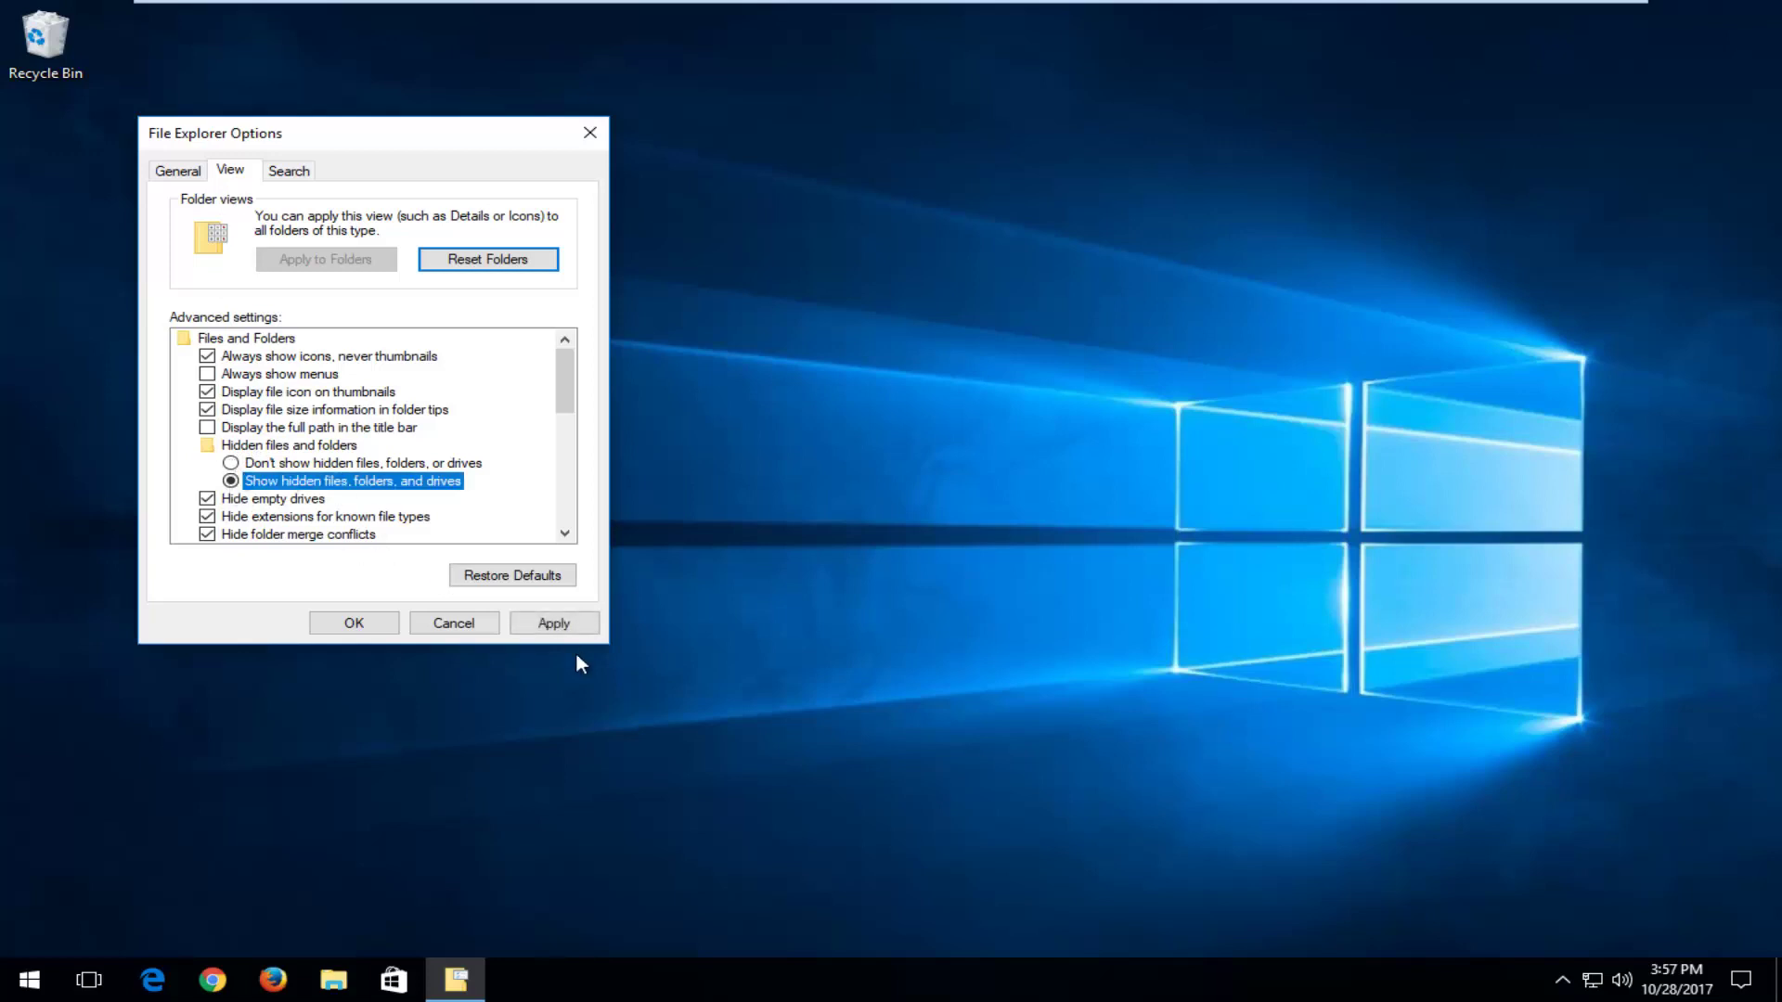
left_click(557, 624)
left_click(325, 627)
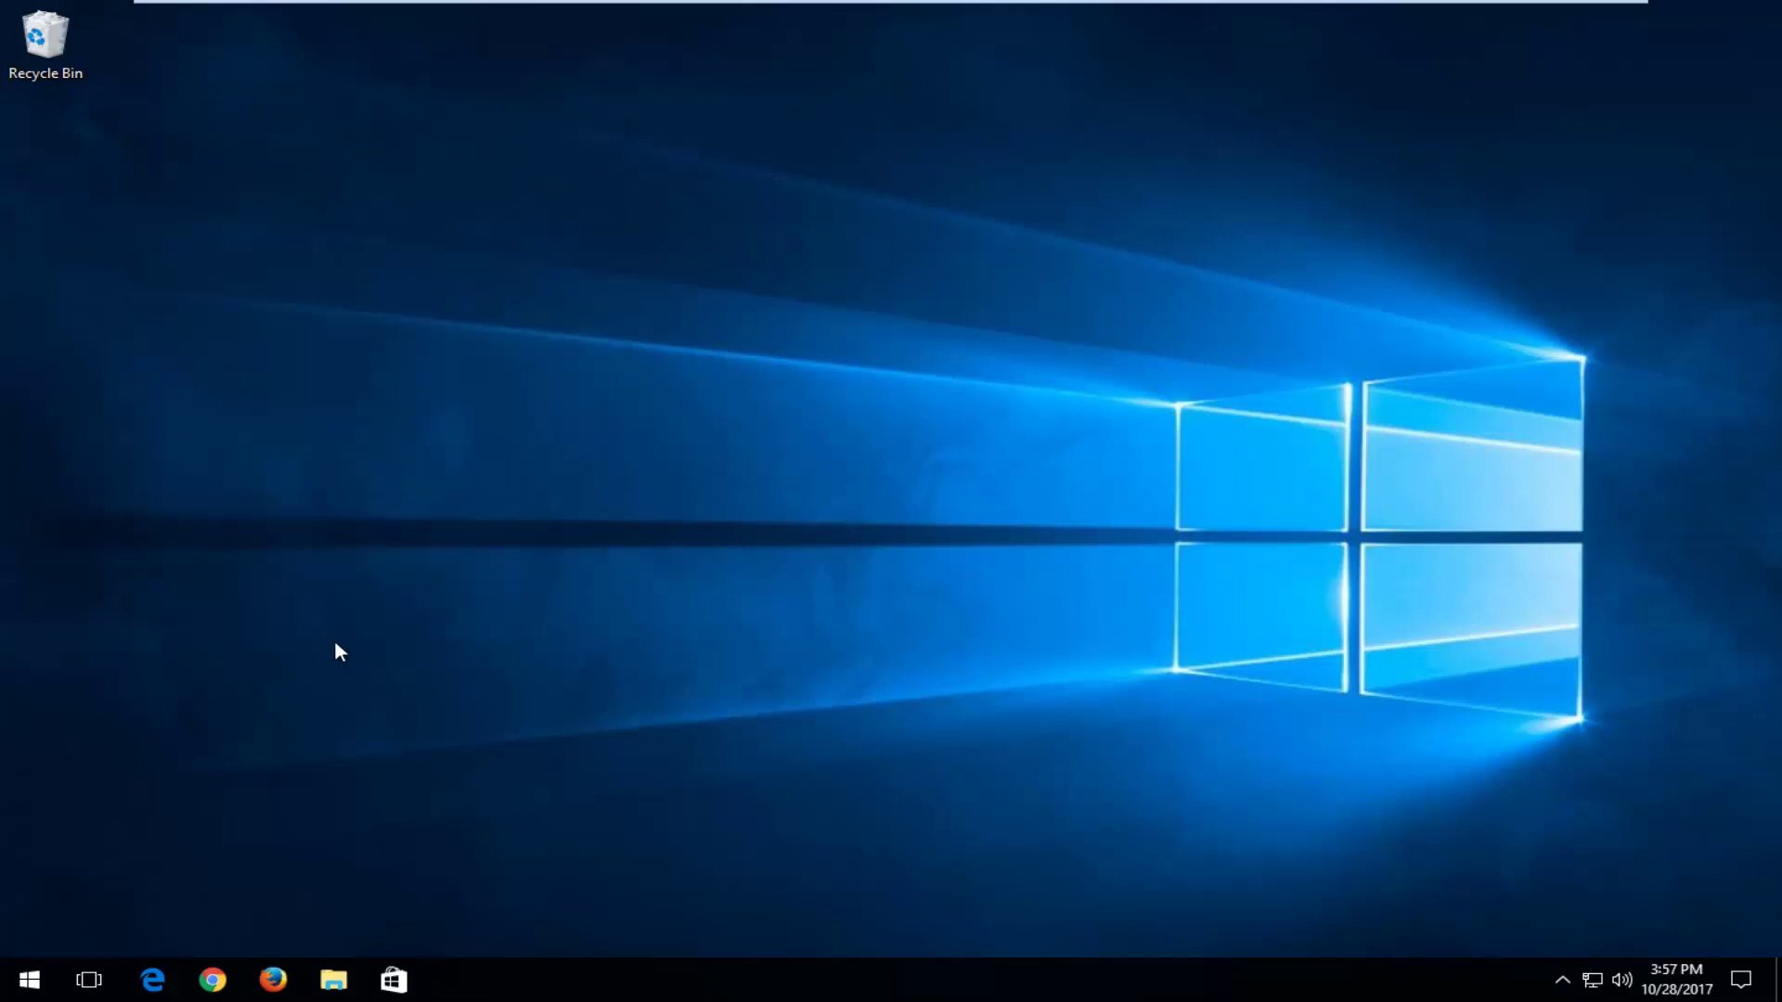
- Open Chrome maximized, go to google.com and search 'mscvp140.dll download'
left_click(212, 980)
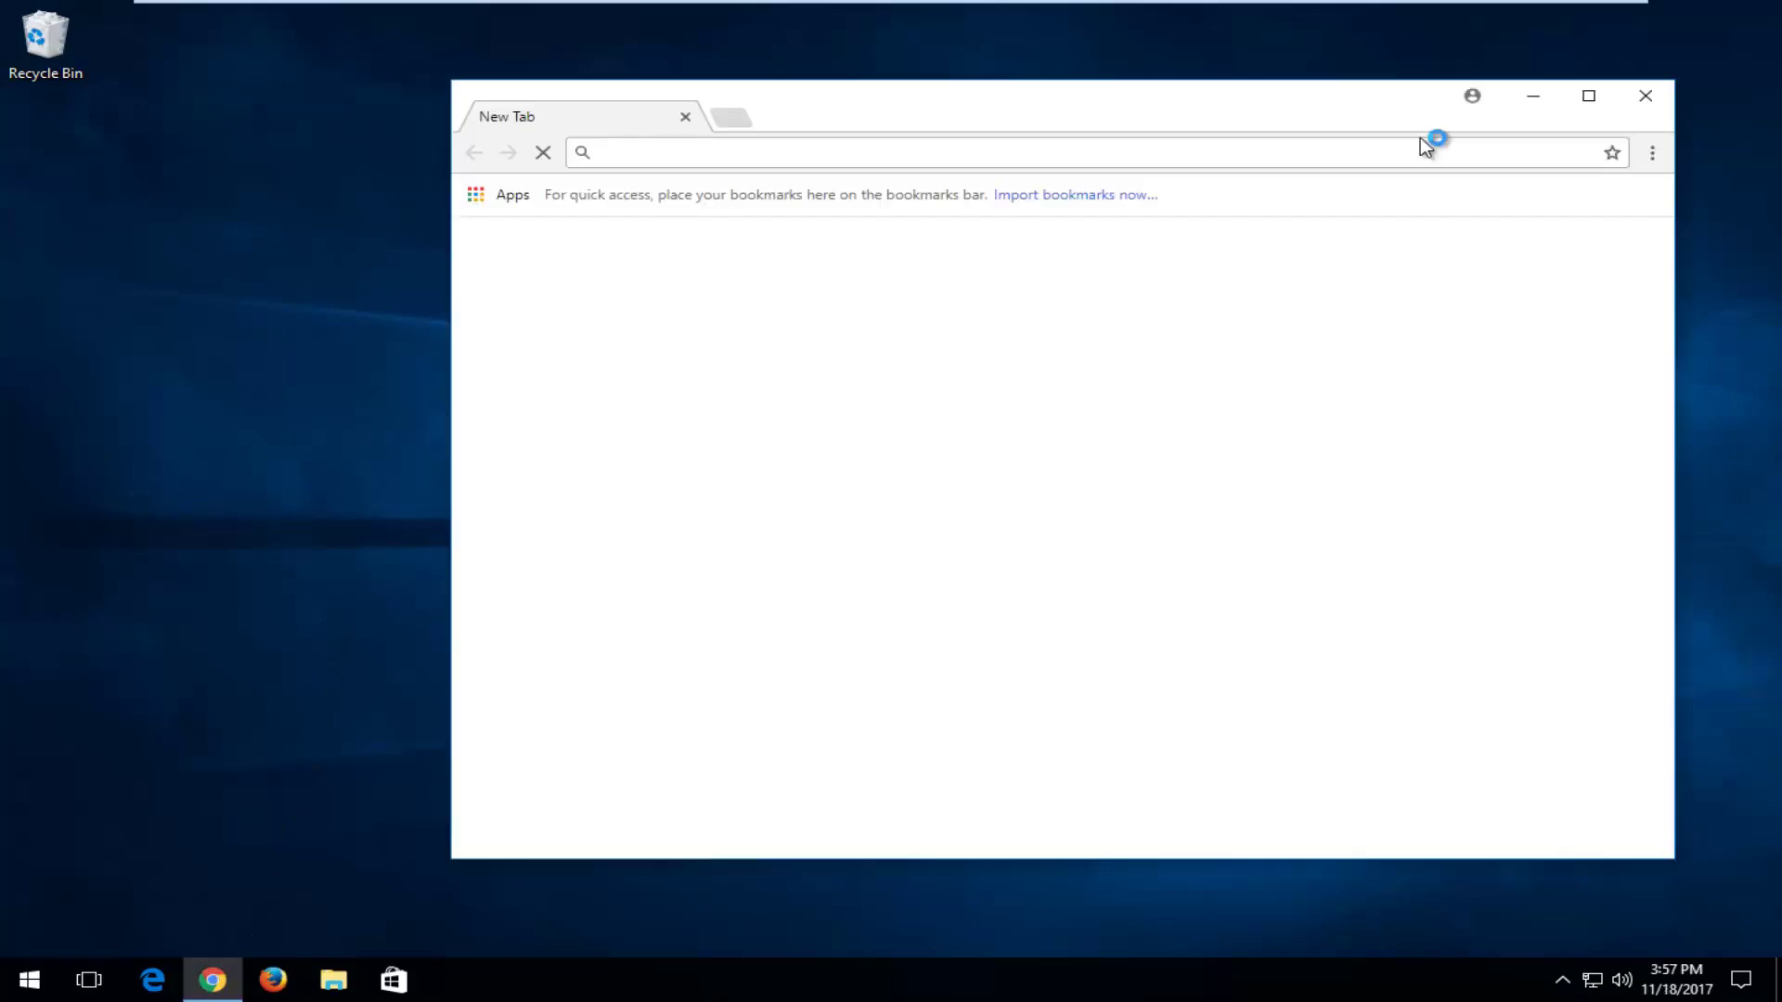
left_click(1589, 96)
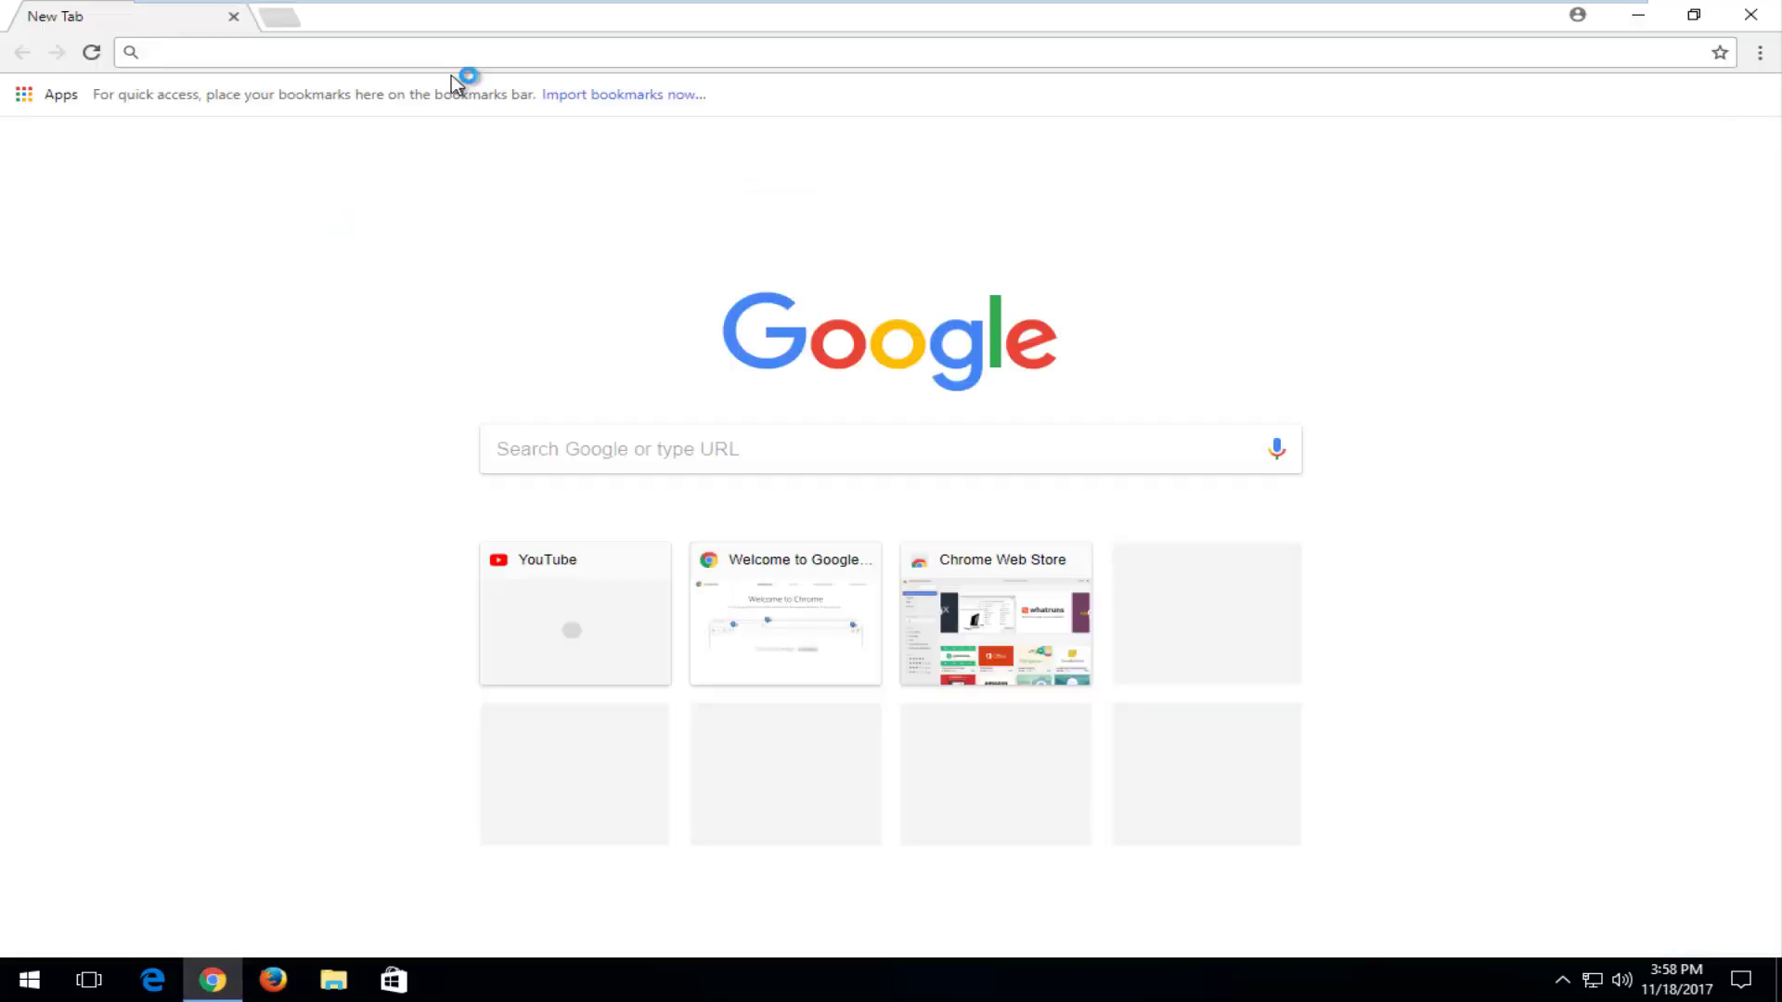
type("google.com")
key("Return")
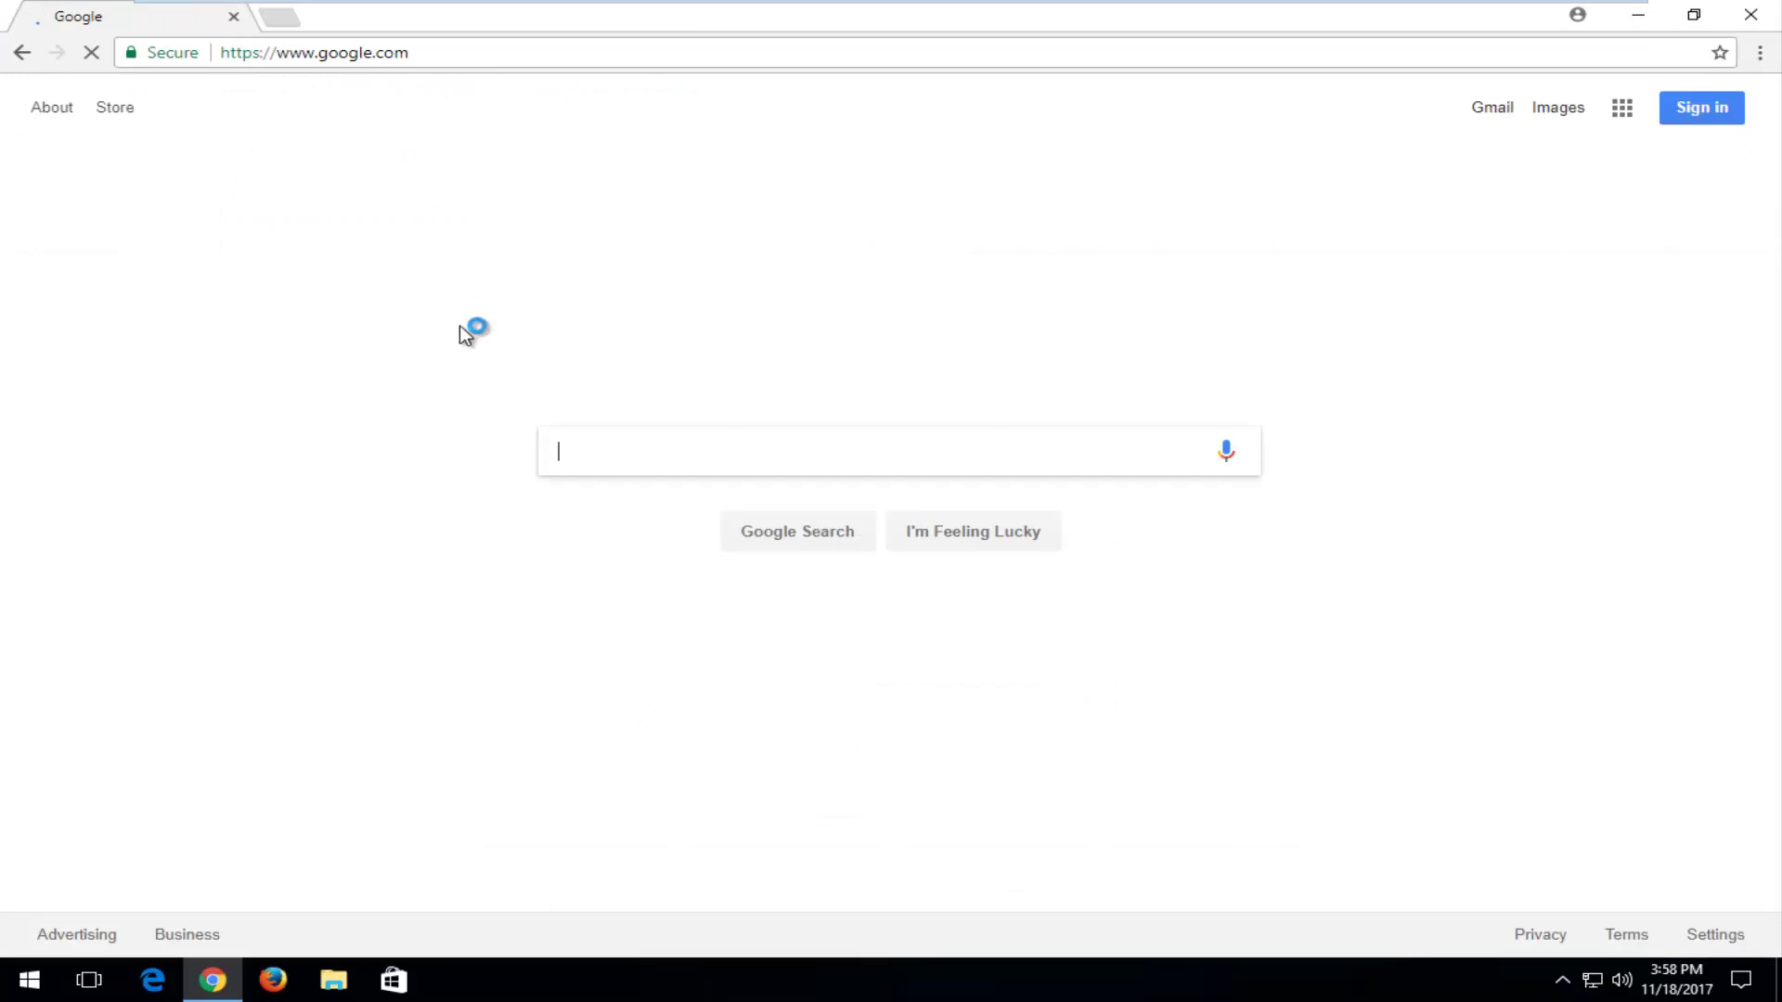
type("ms")
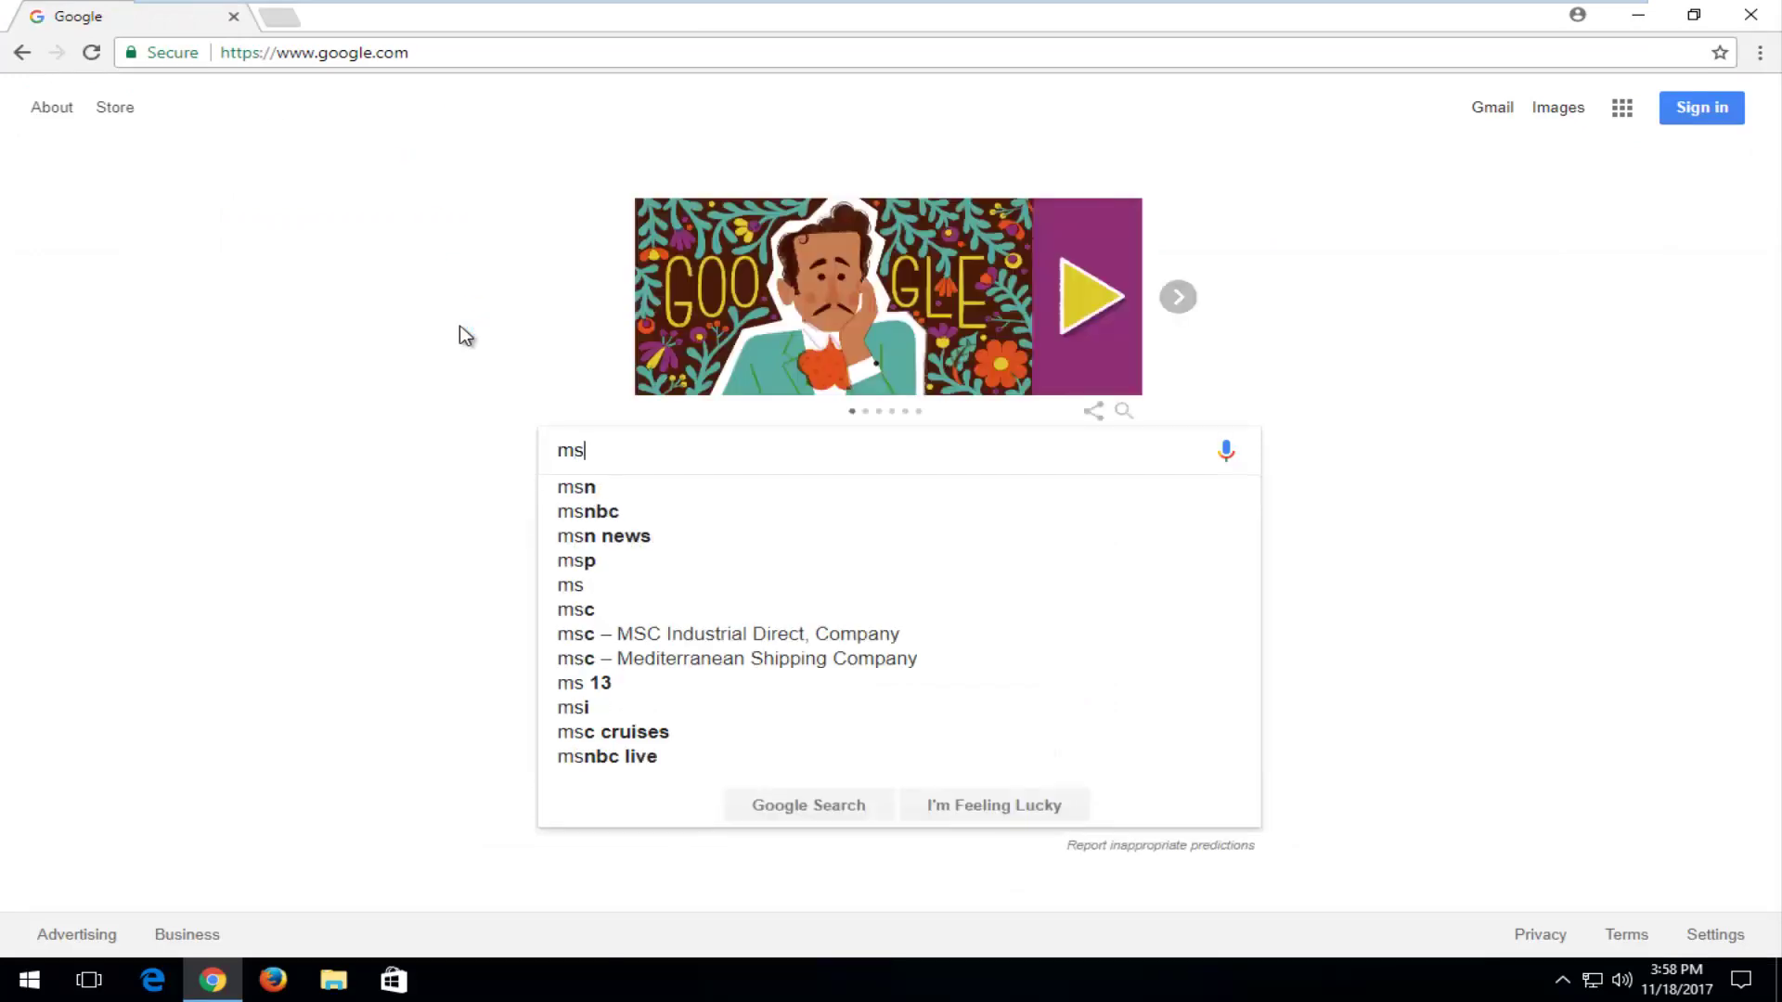
type("cvp140.dll")
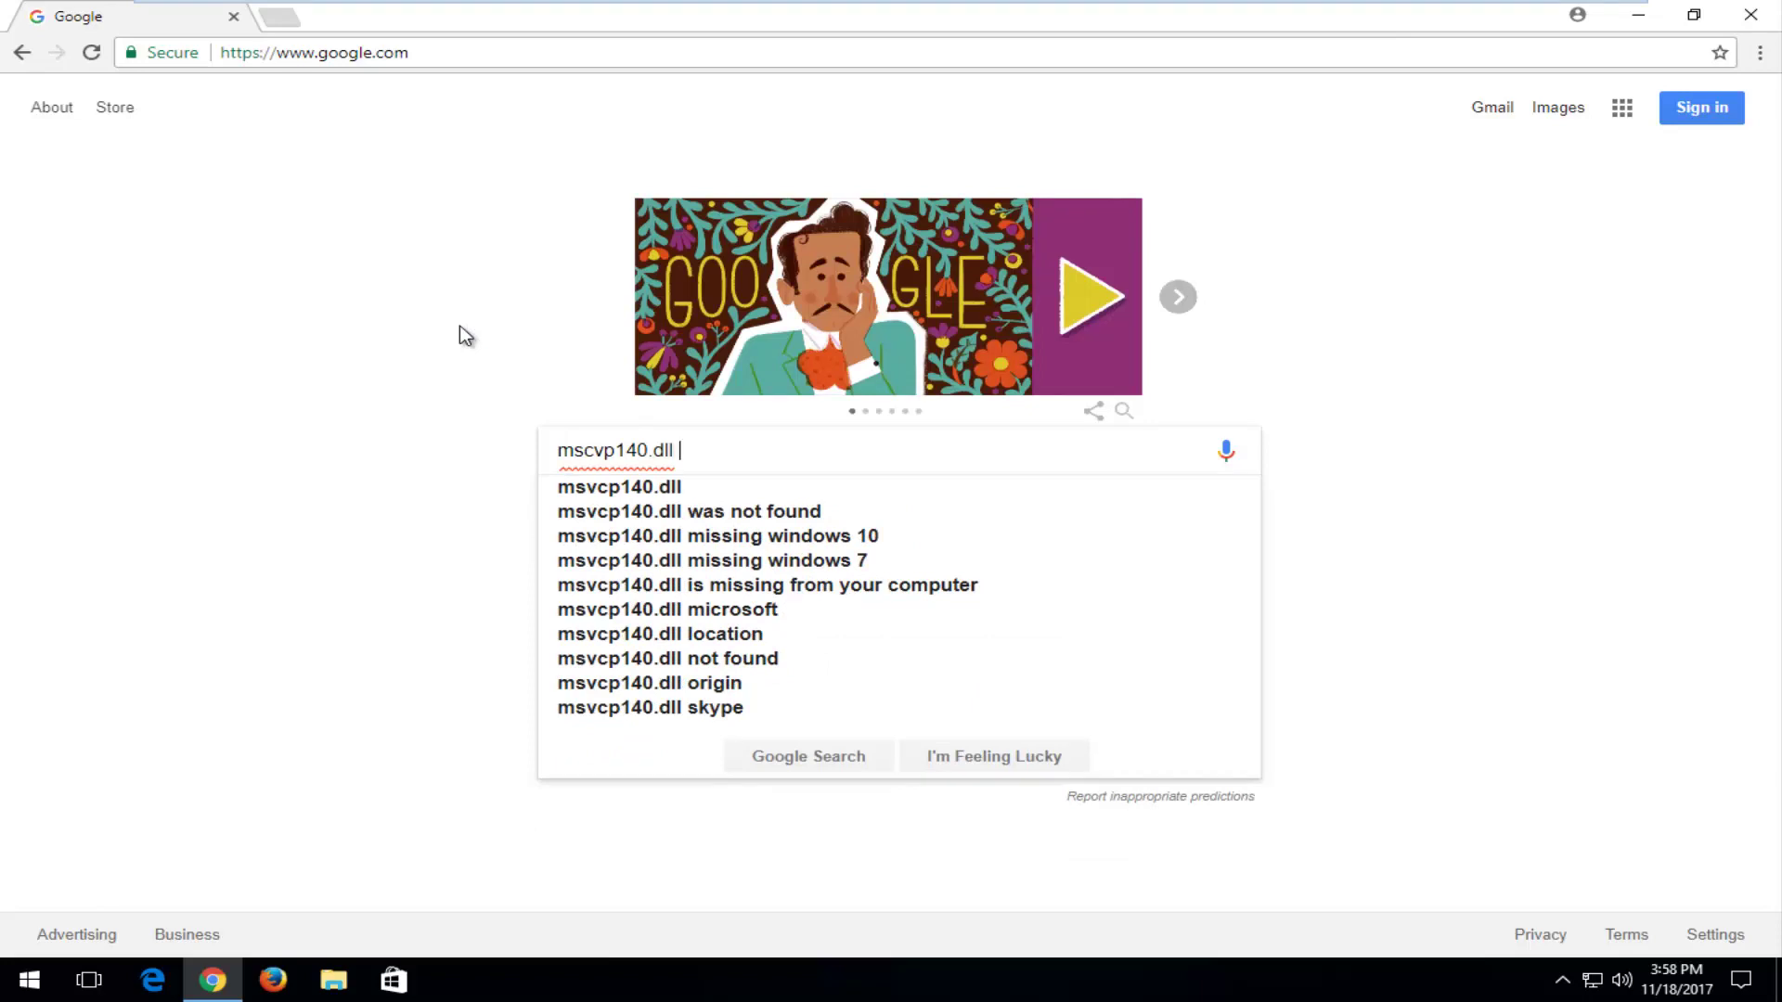
type(" download")
key("Return")
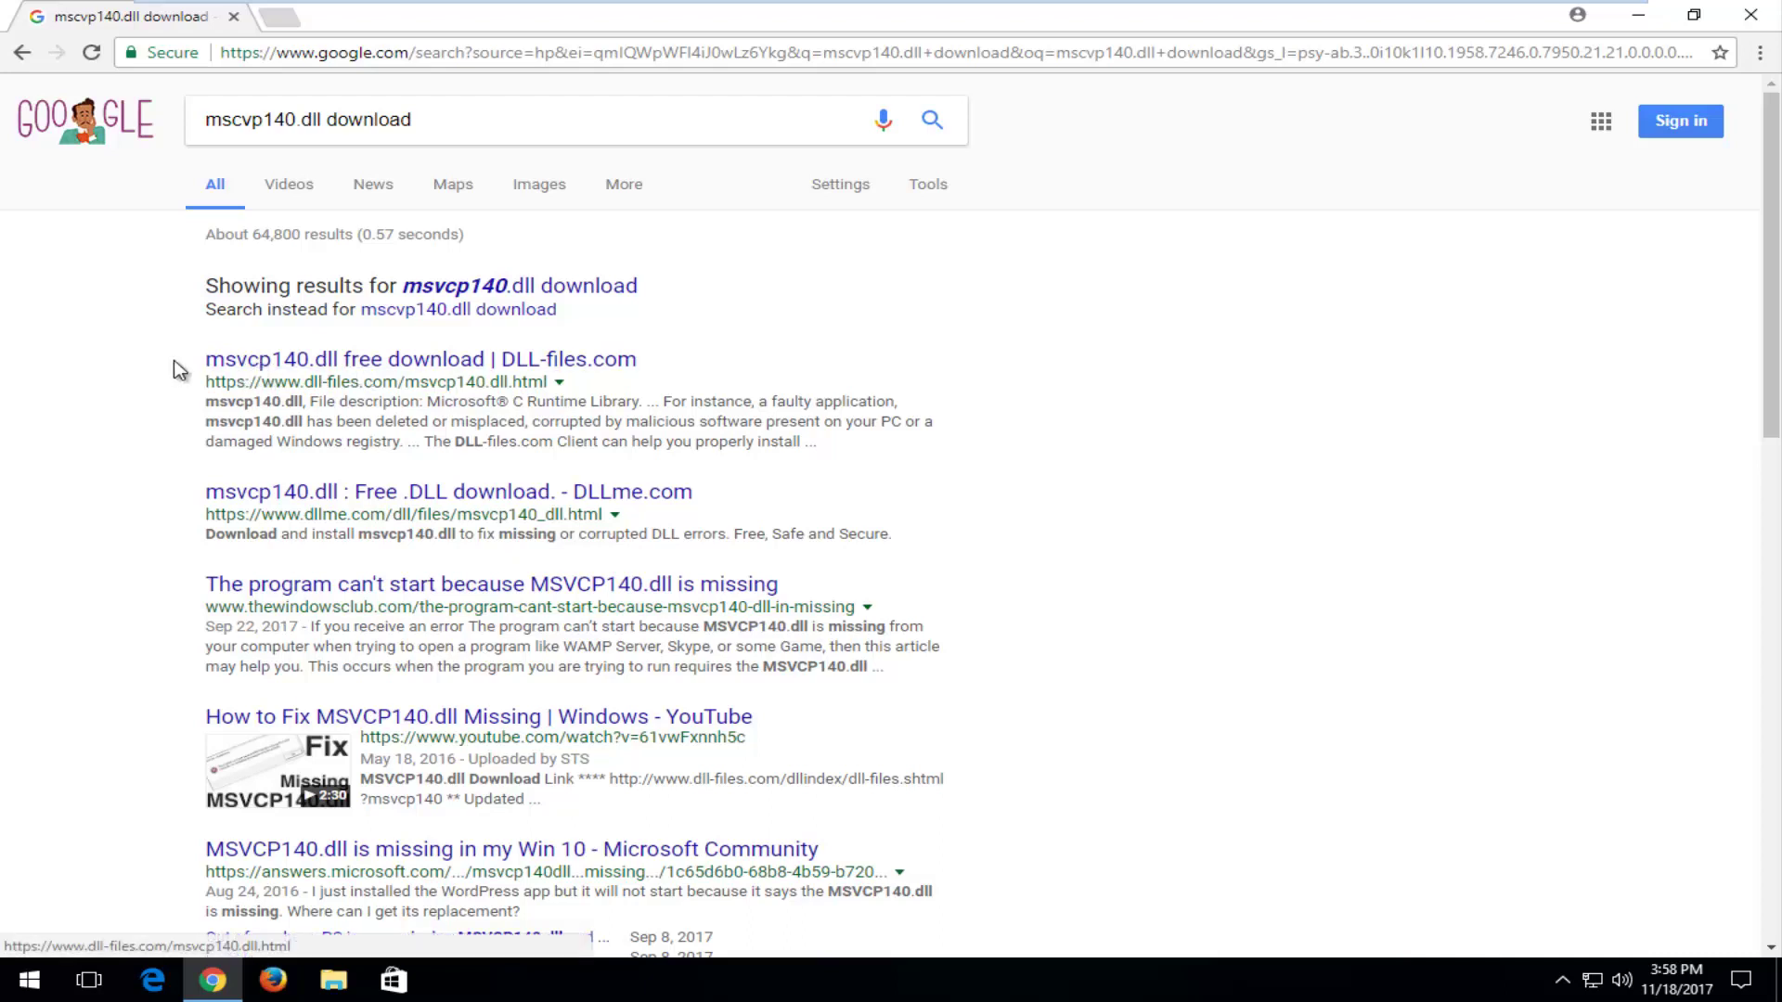
- Download the 64-bit 14.0.23026.0 msvcp140.dll from DLL-files.com as msvcp140.zip
left_click(362, 368)
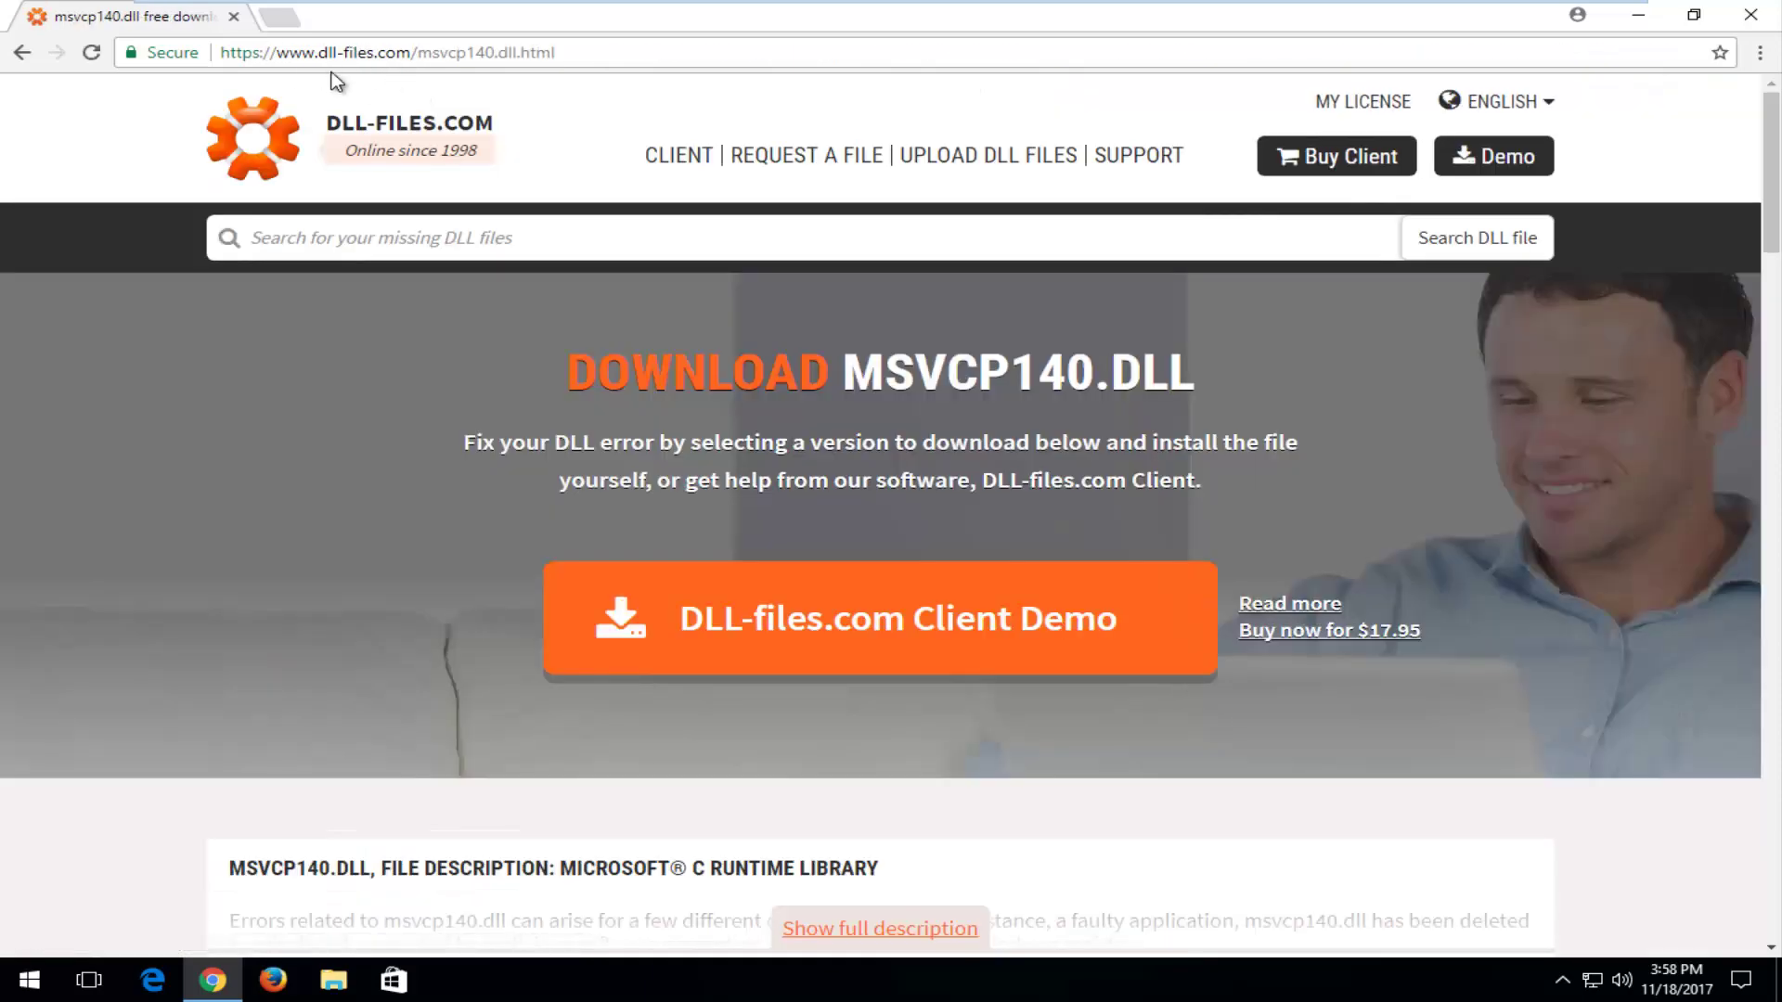
scroll(954, 401, "down", 6)
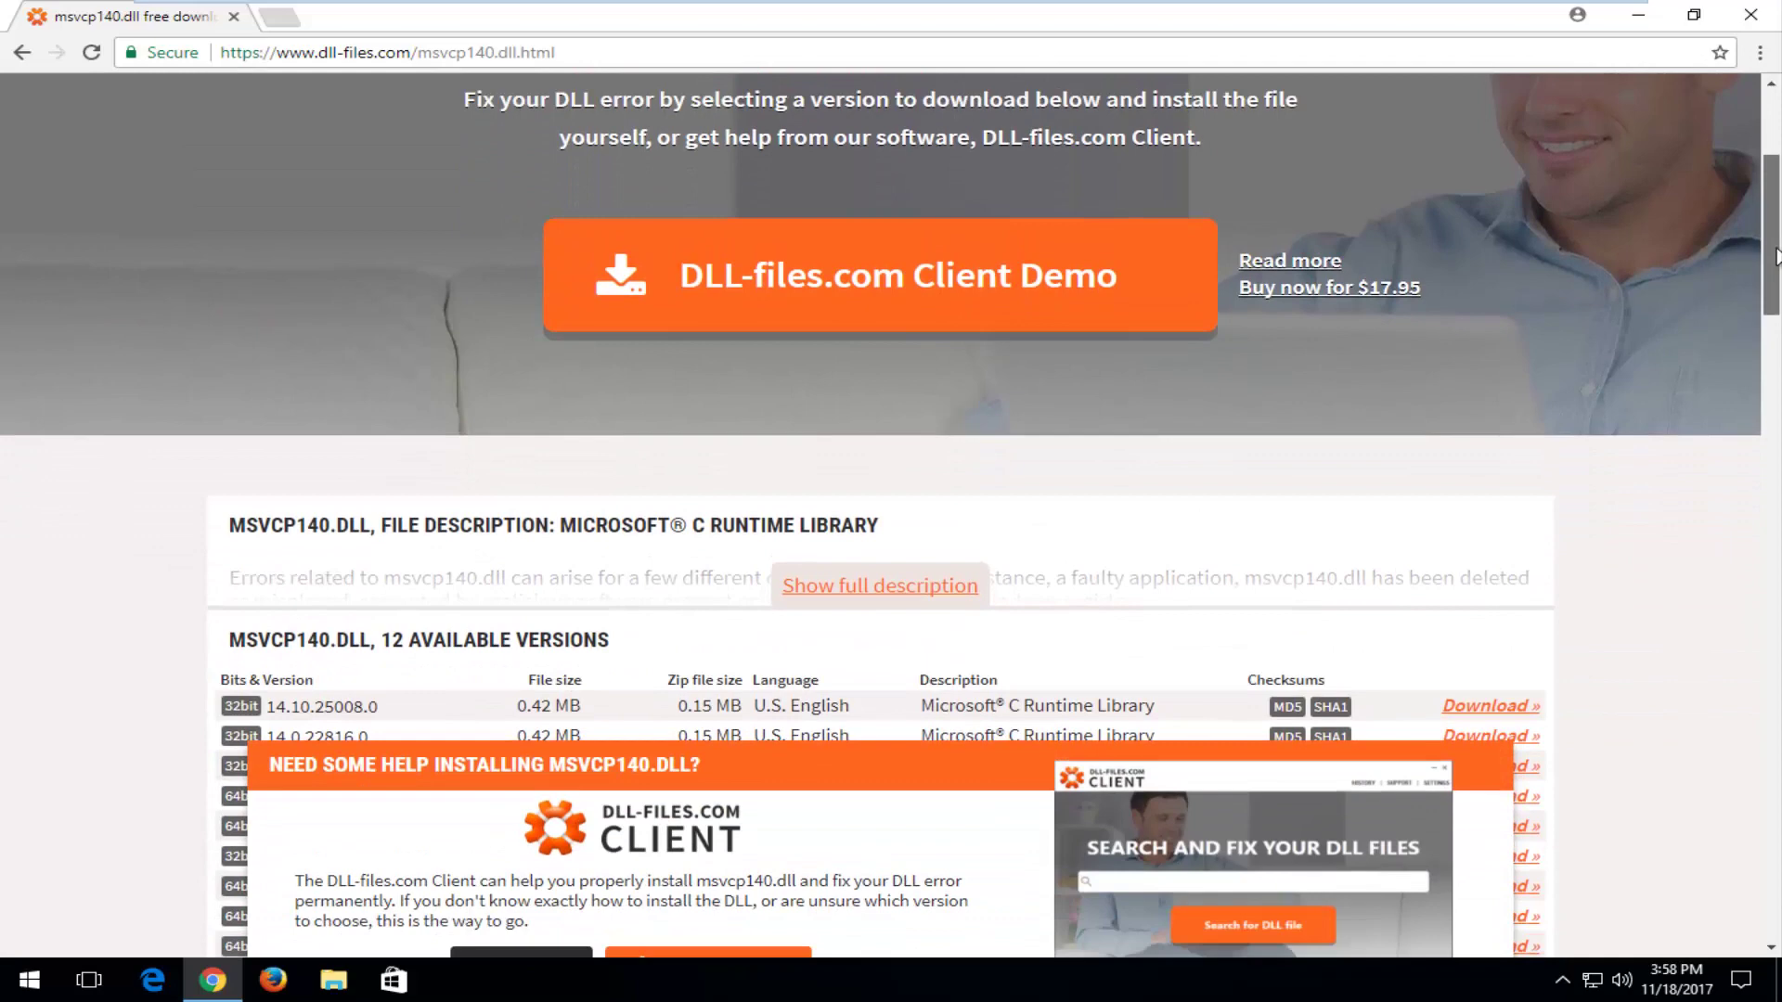
scroll(845, 439, "down", 2)
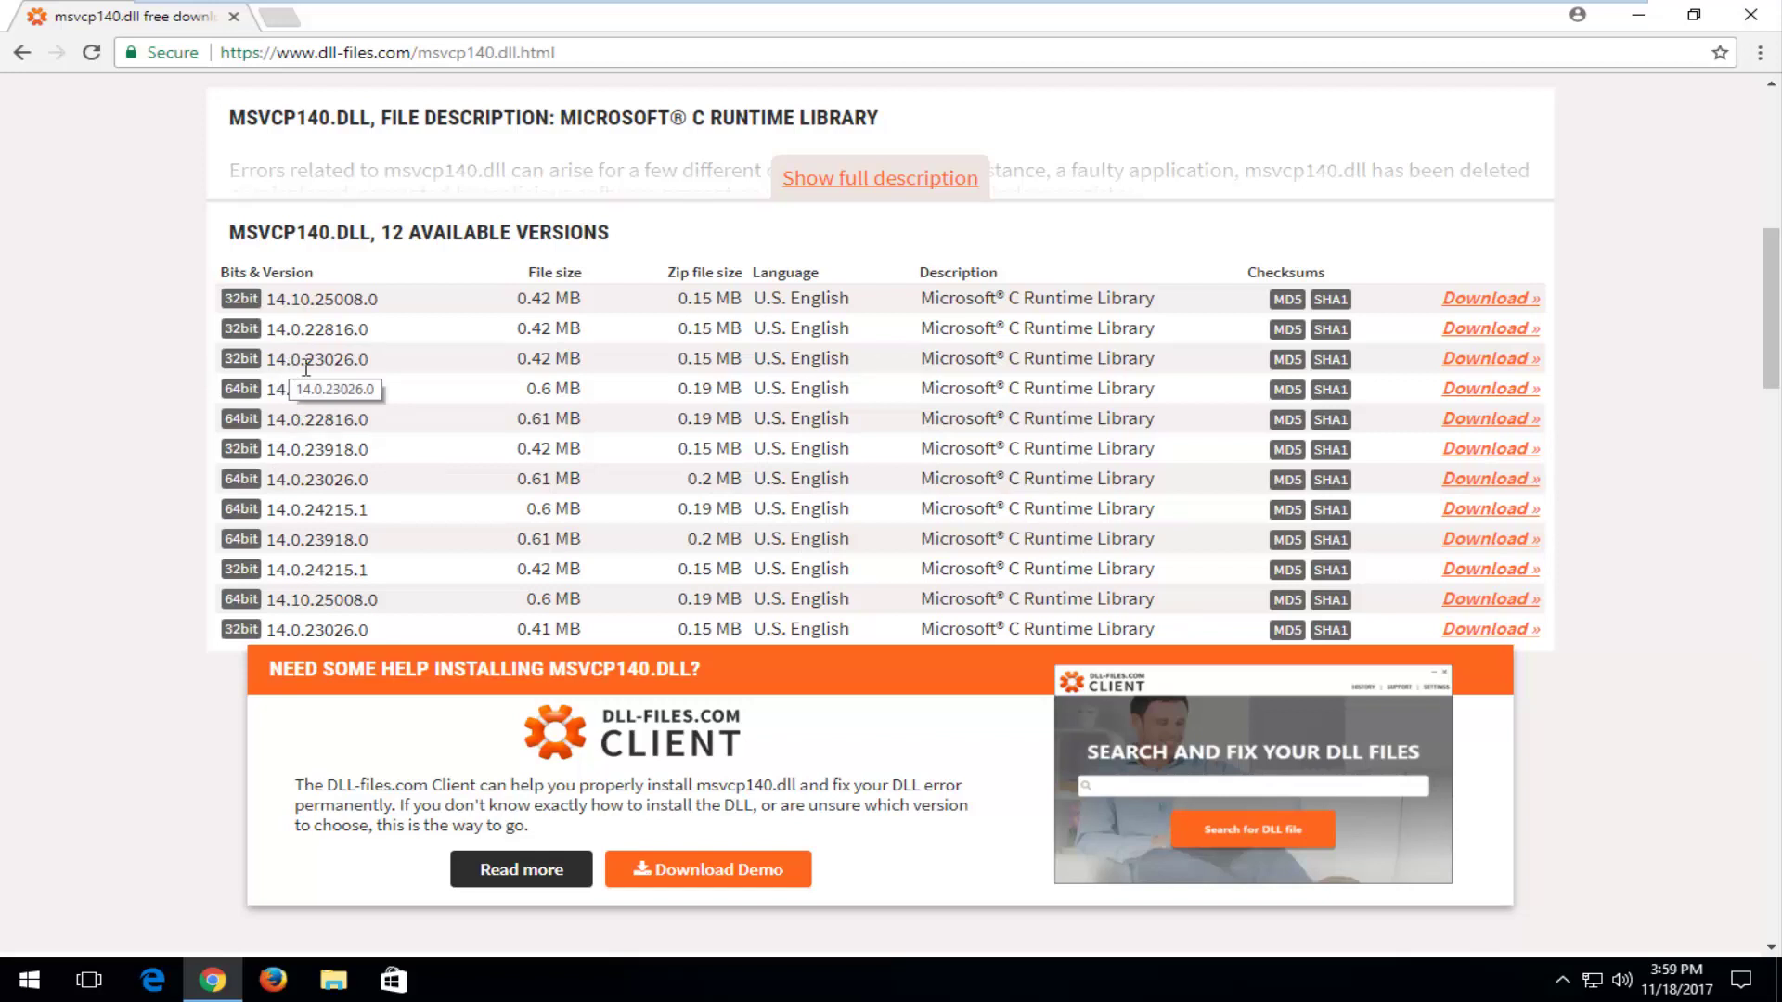
left_click_drag(279, 391, 370, 399)
left_click(362, 395)
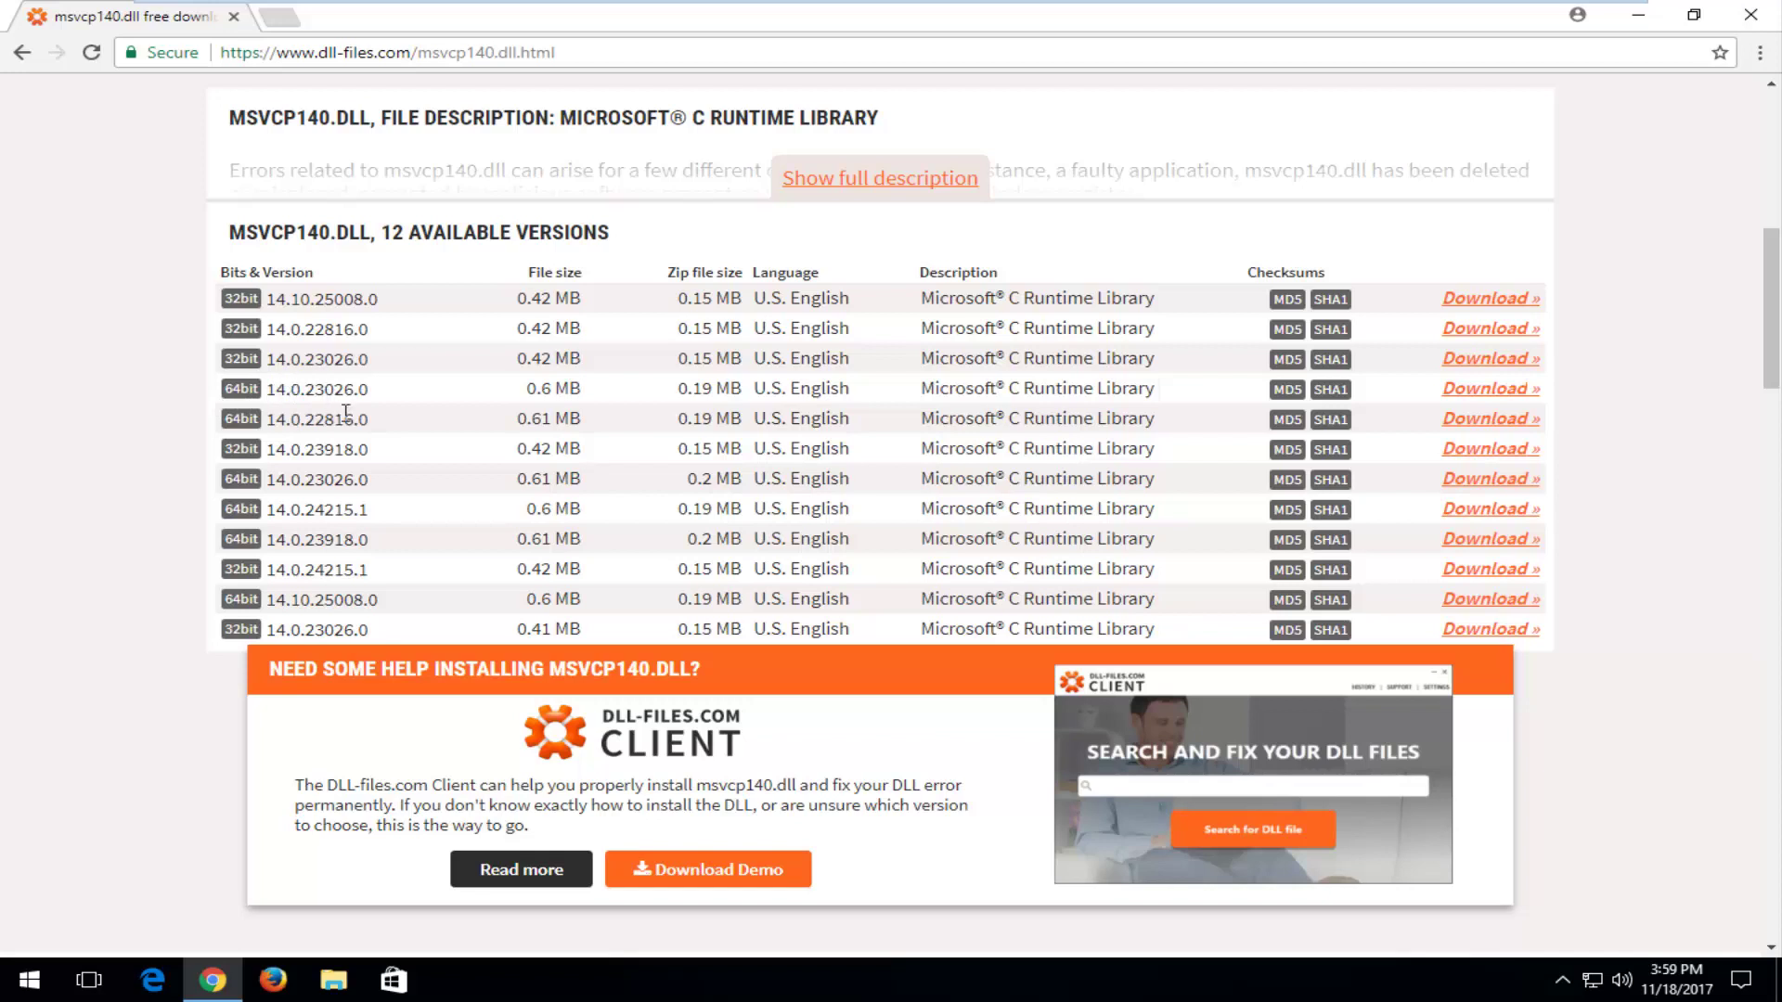
left_click(1480, 390)
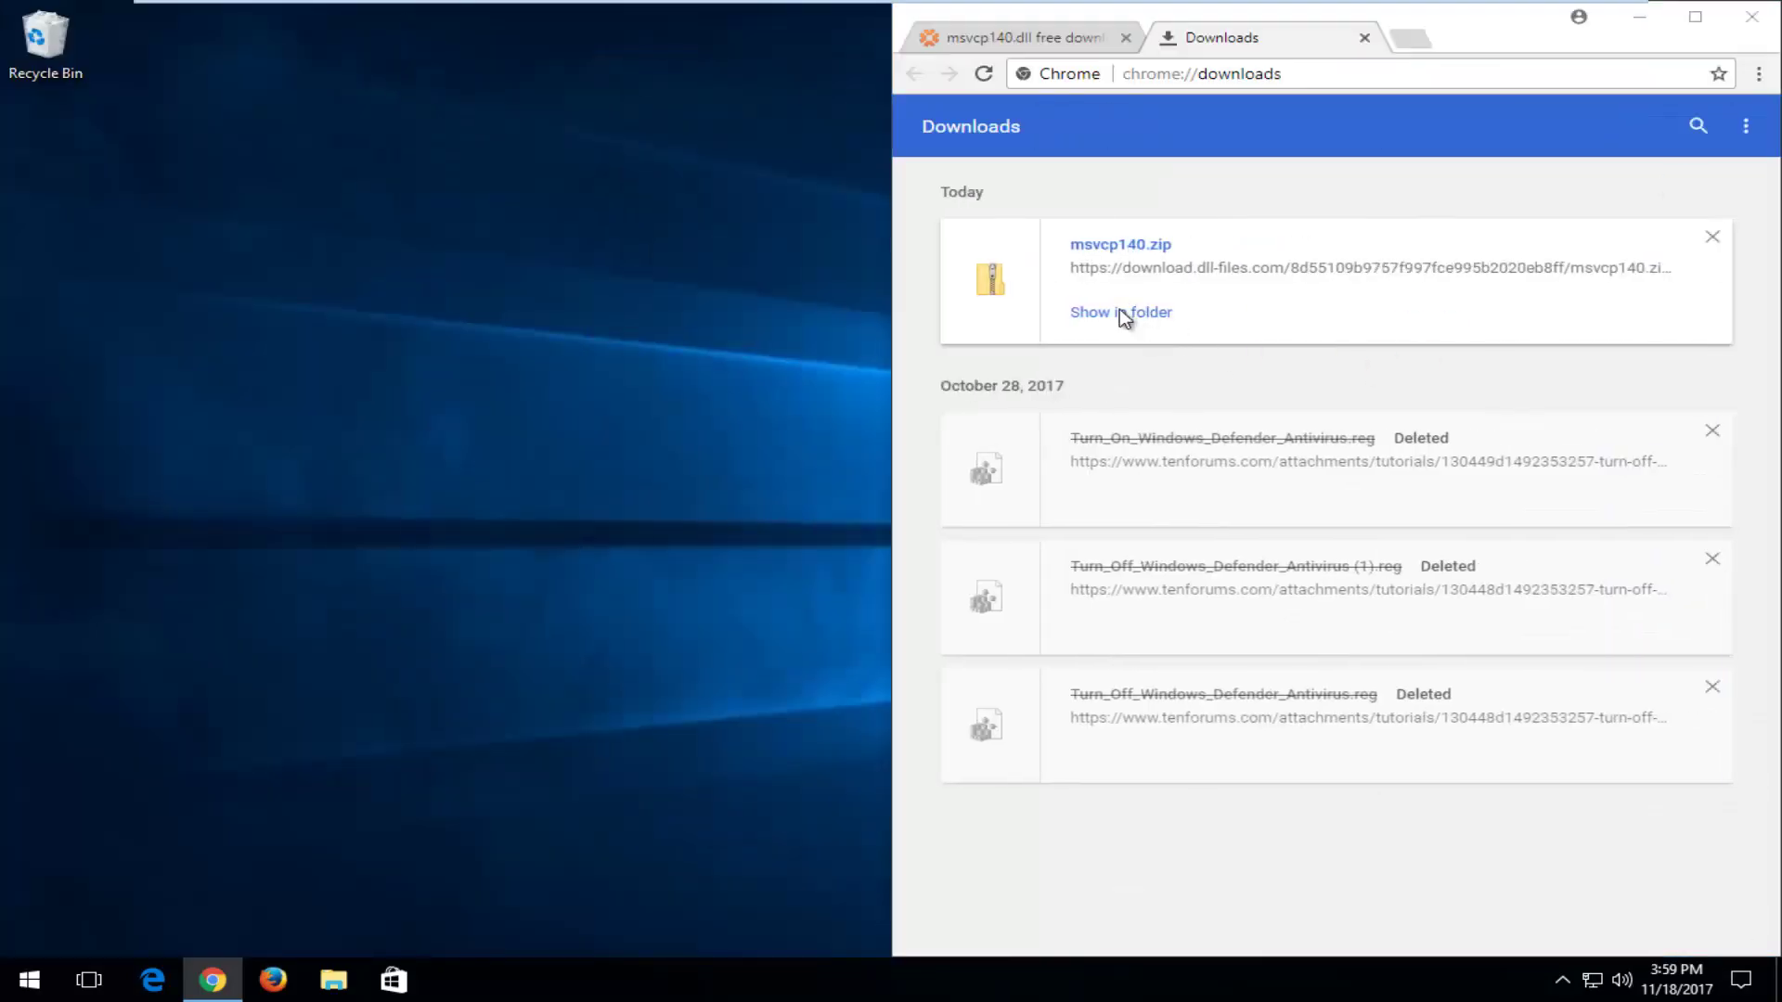
- Move msvcp140.zip from the Downloads folder to the desktop below the Recycle Bin, closing Explorer and Chrome
left_click(1126, 316)
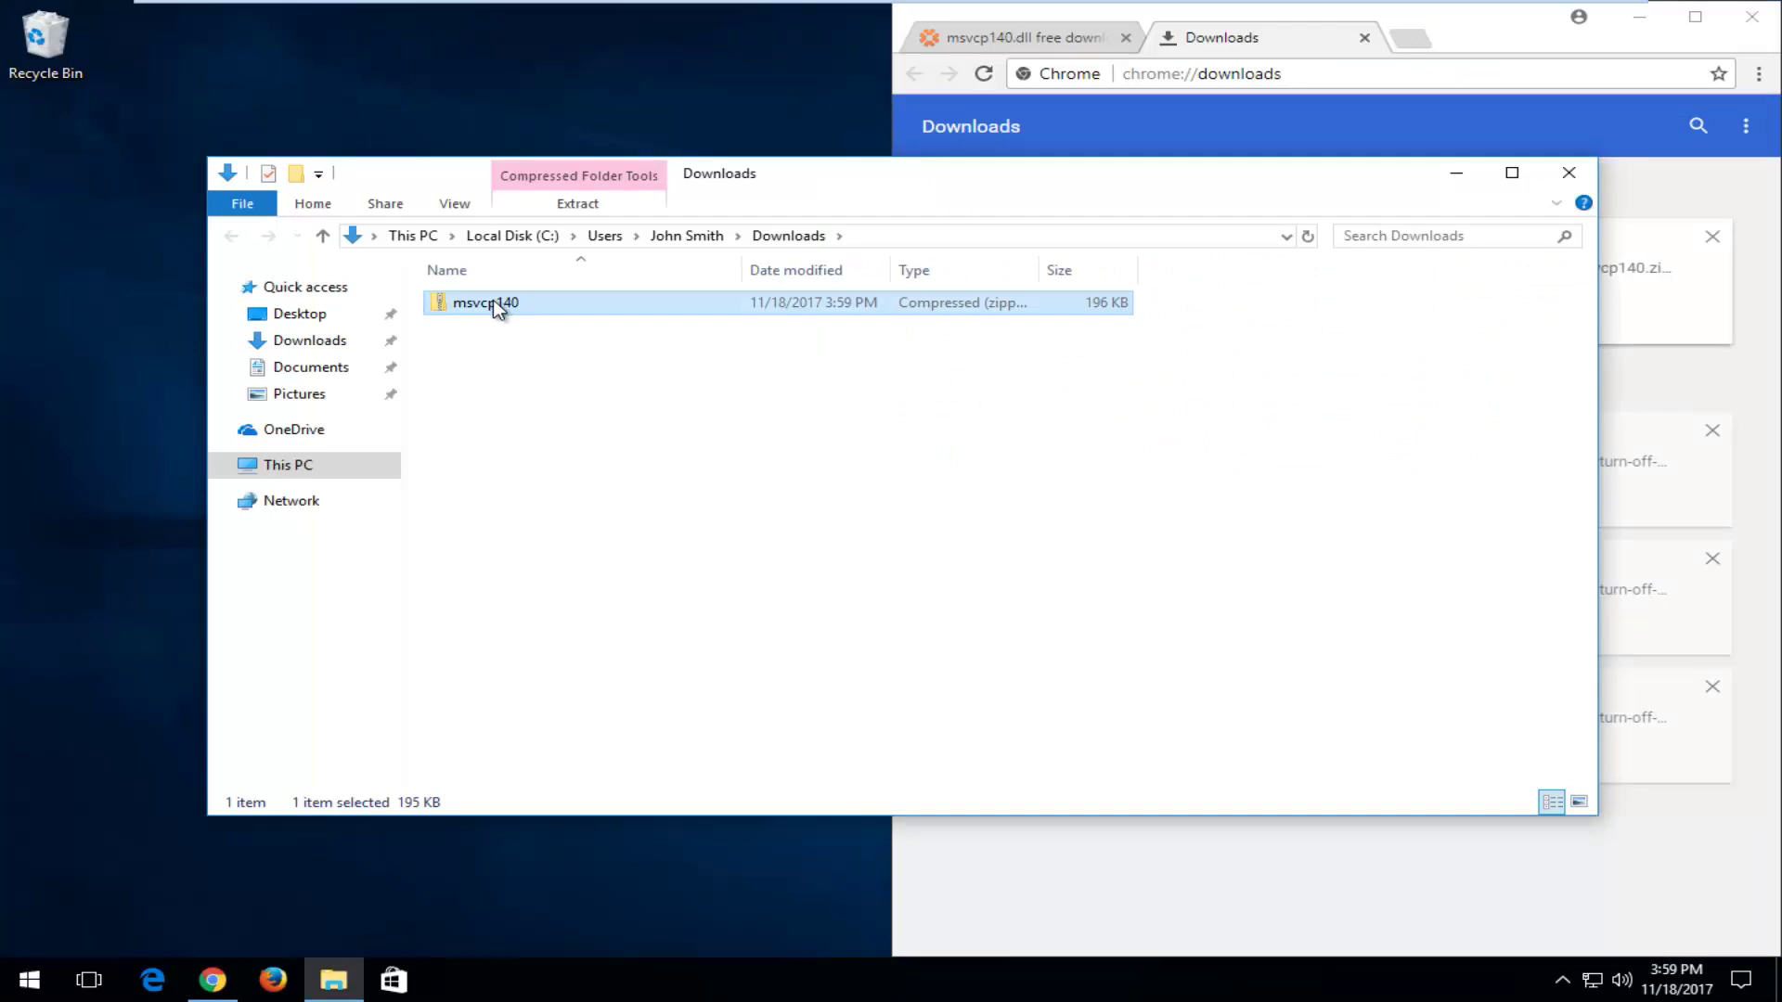
left_click_drag(498, 305, 128, 342)
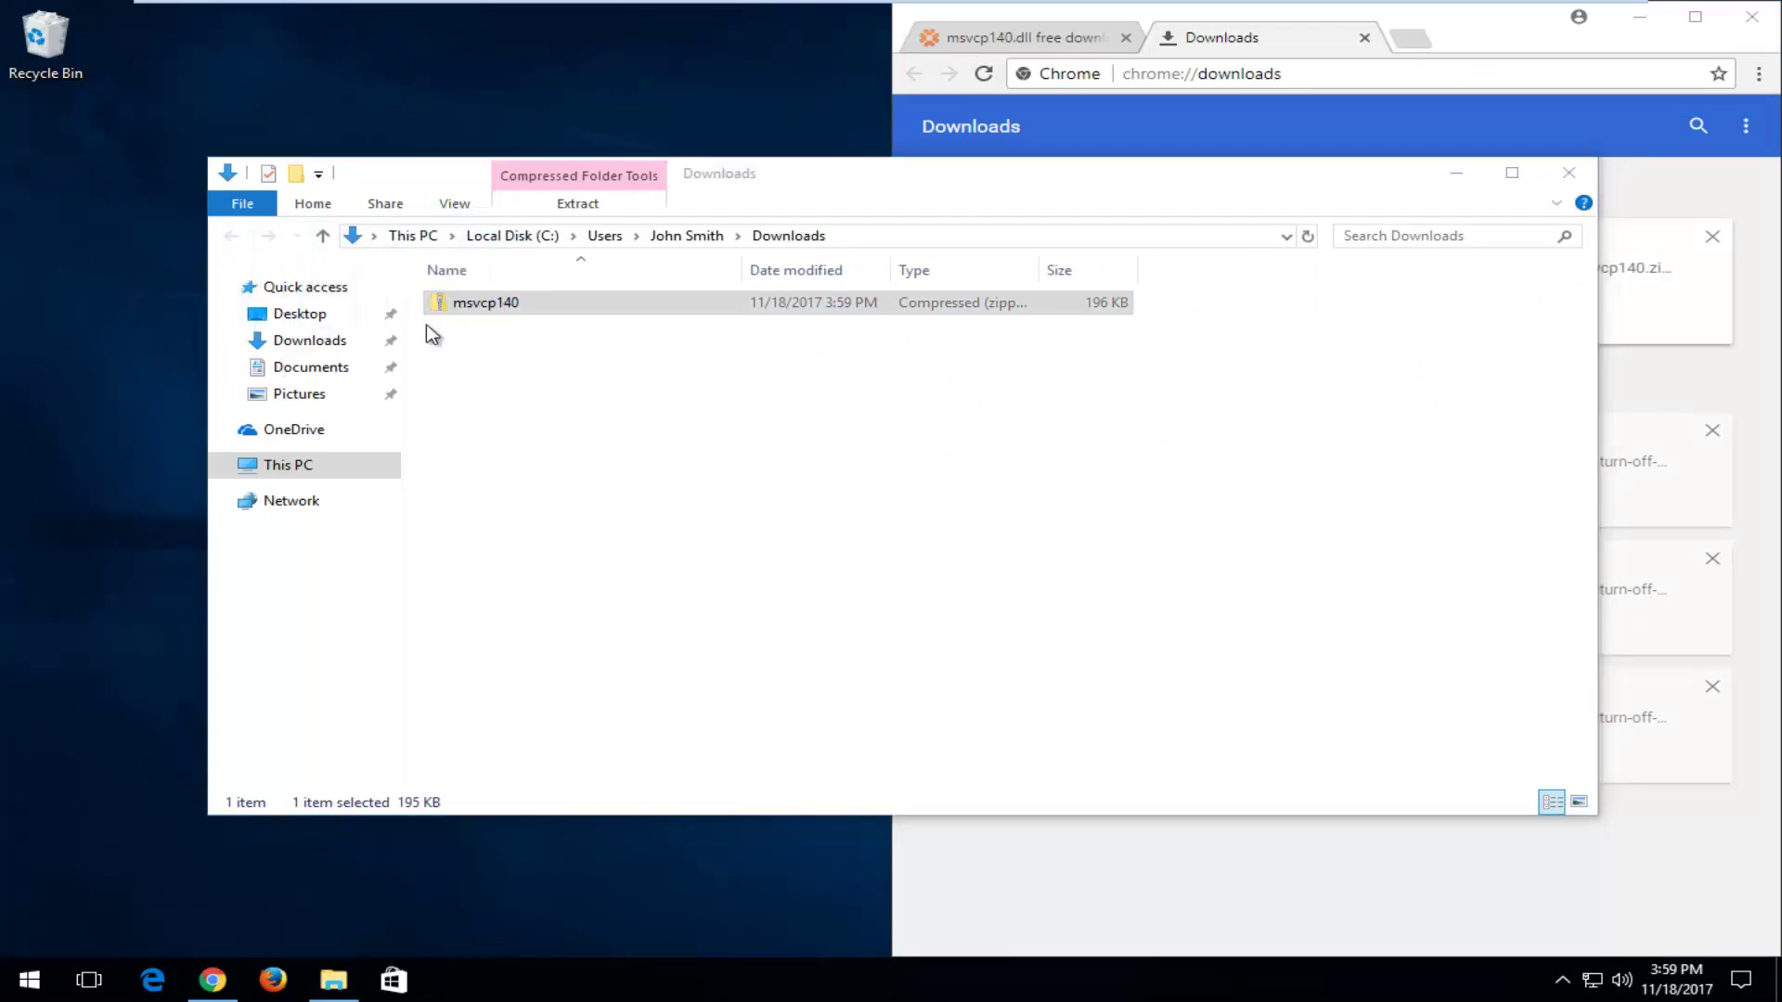
left_click(1581, 180)
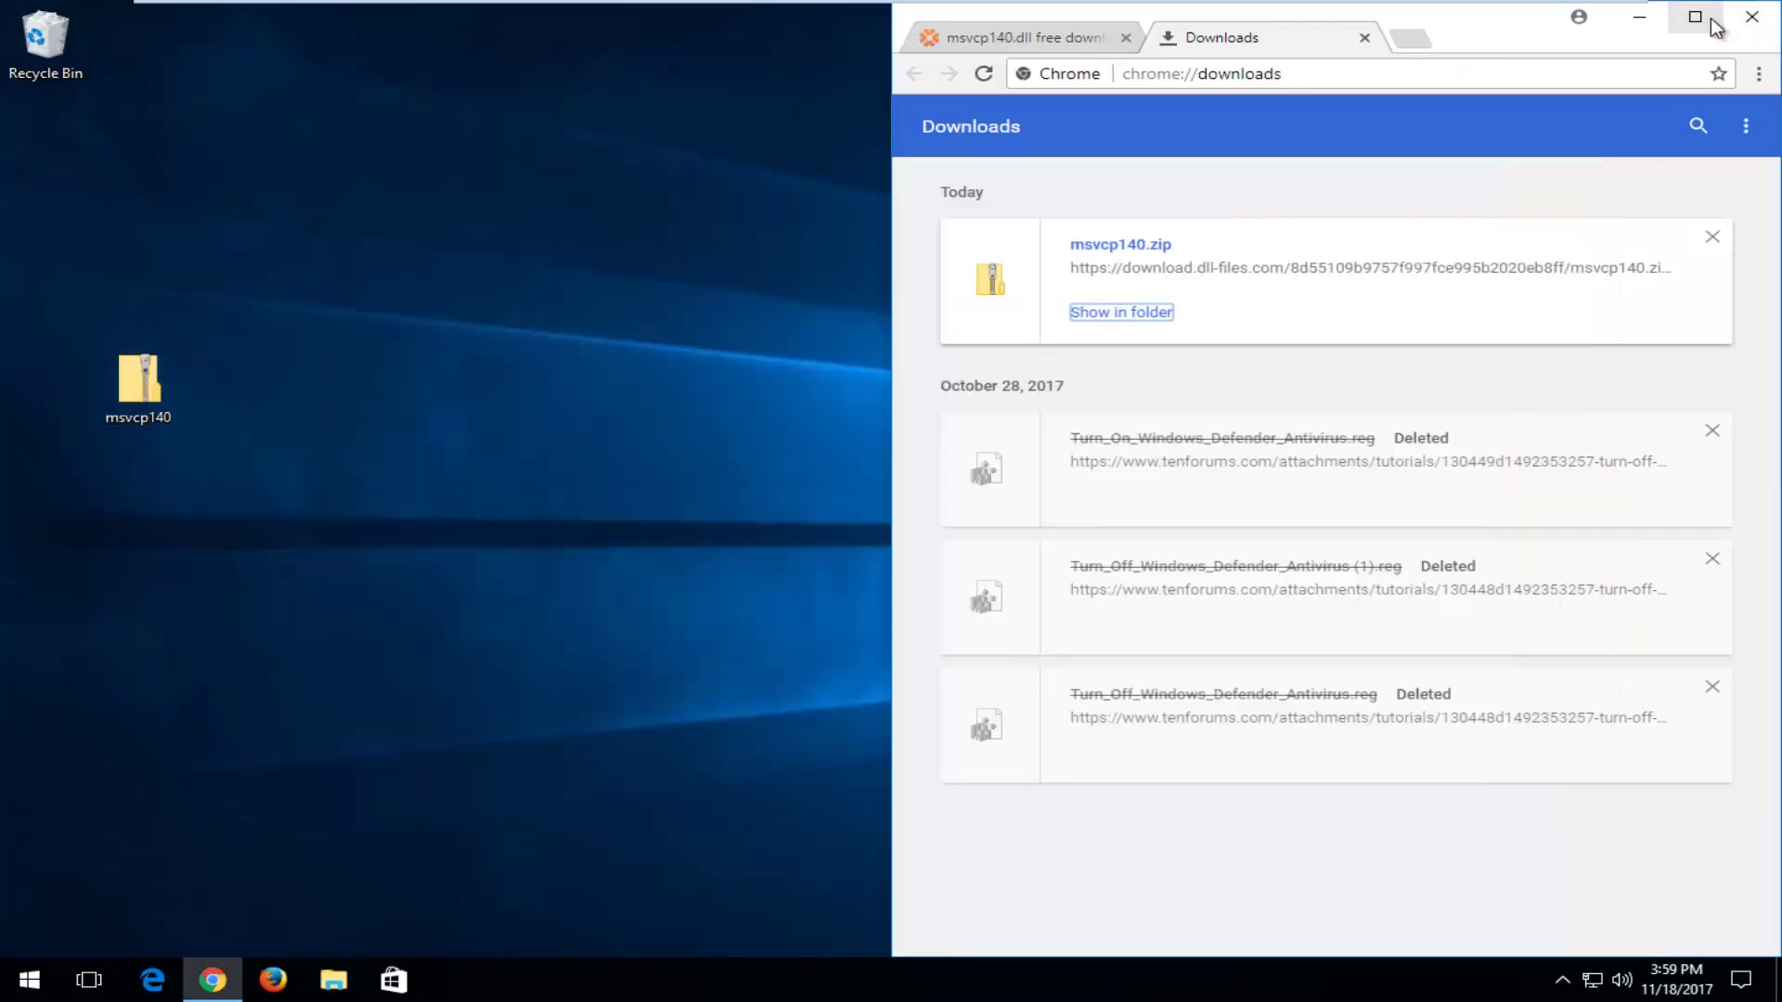
left_click(1751, 17)
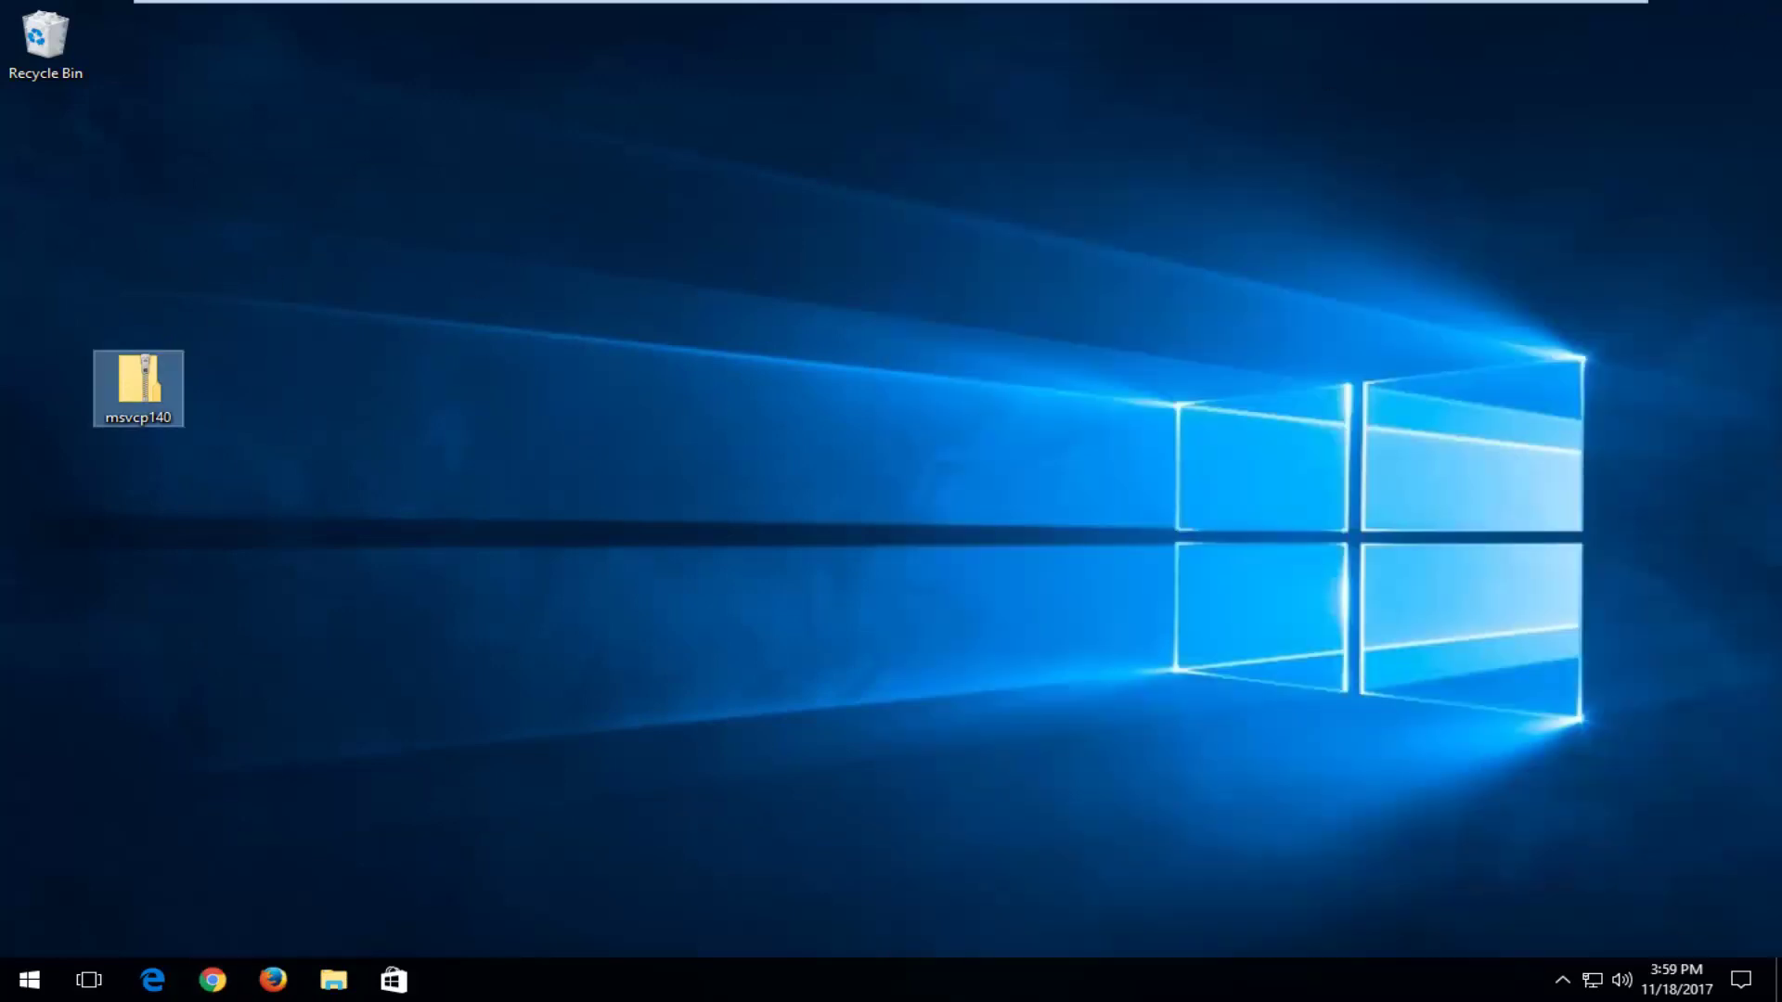
left_click_drag(139, 381, 74, 173)
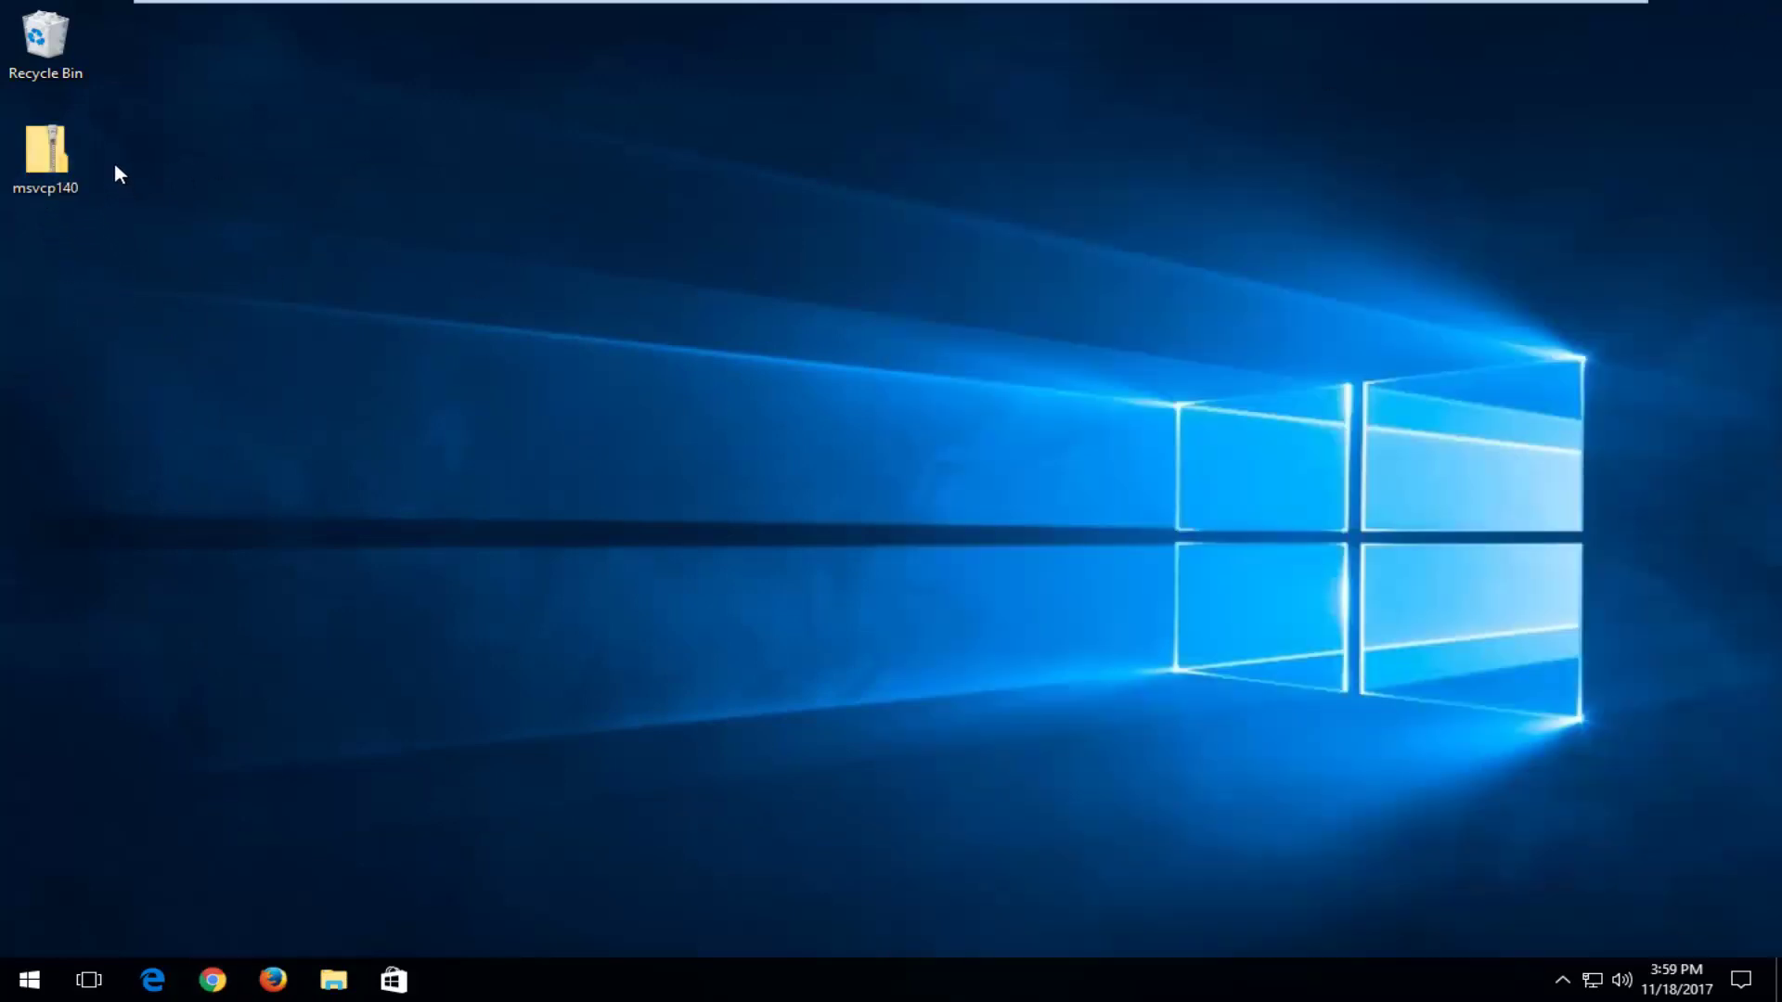
- Extract msvcp140.dll from the msvcp140 zip onto the desktop
double_click(47, 144)
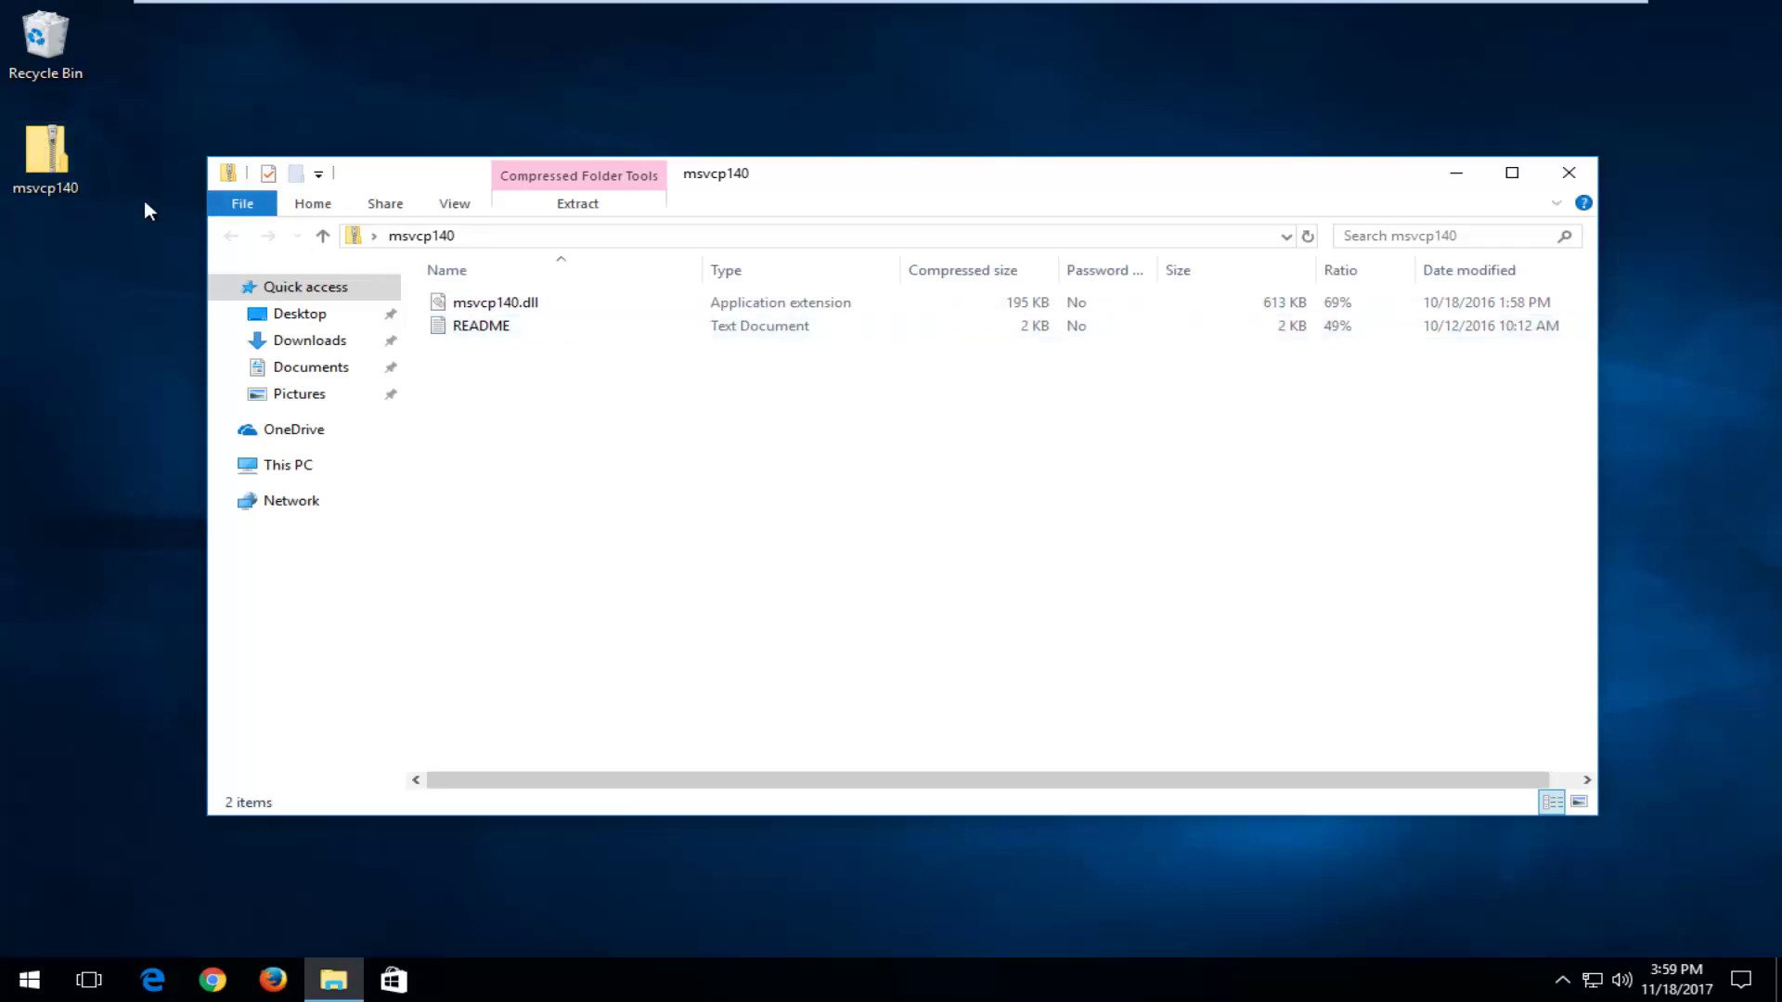
left_click(541, 306)
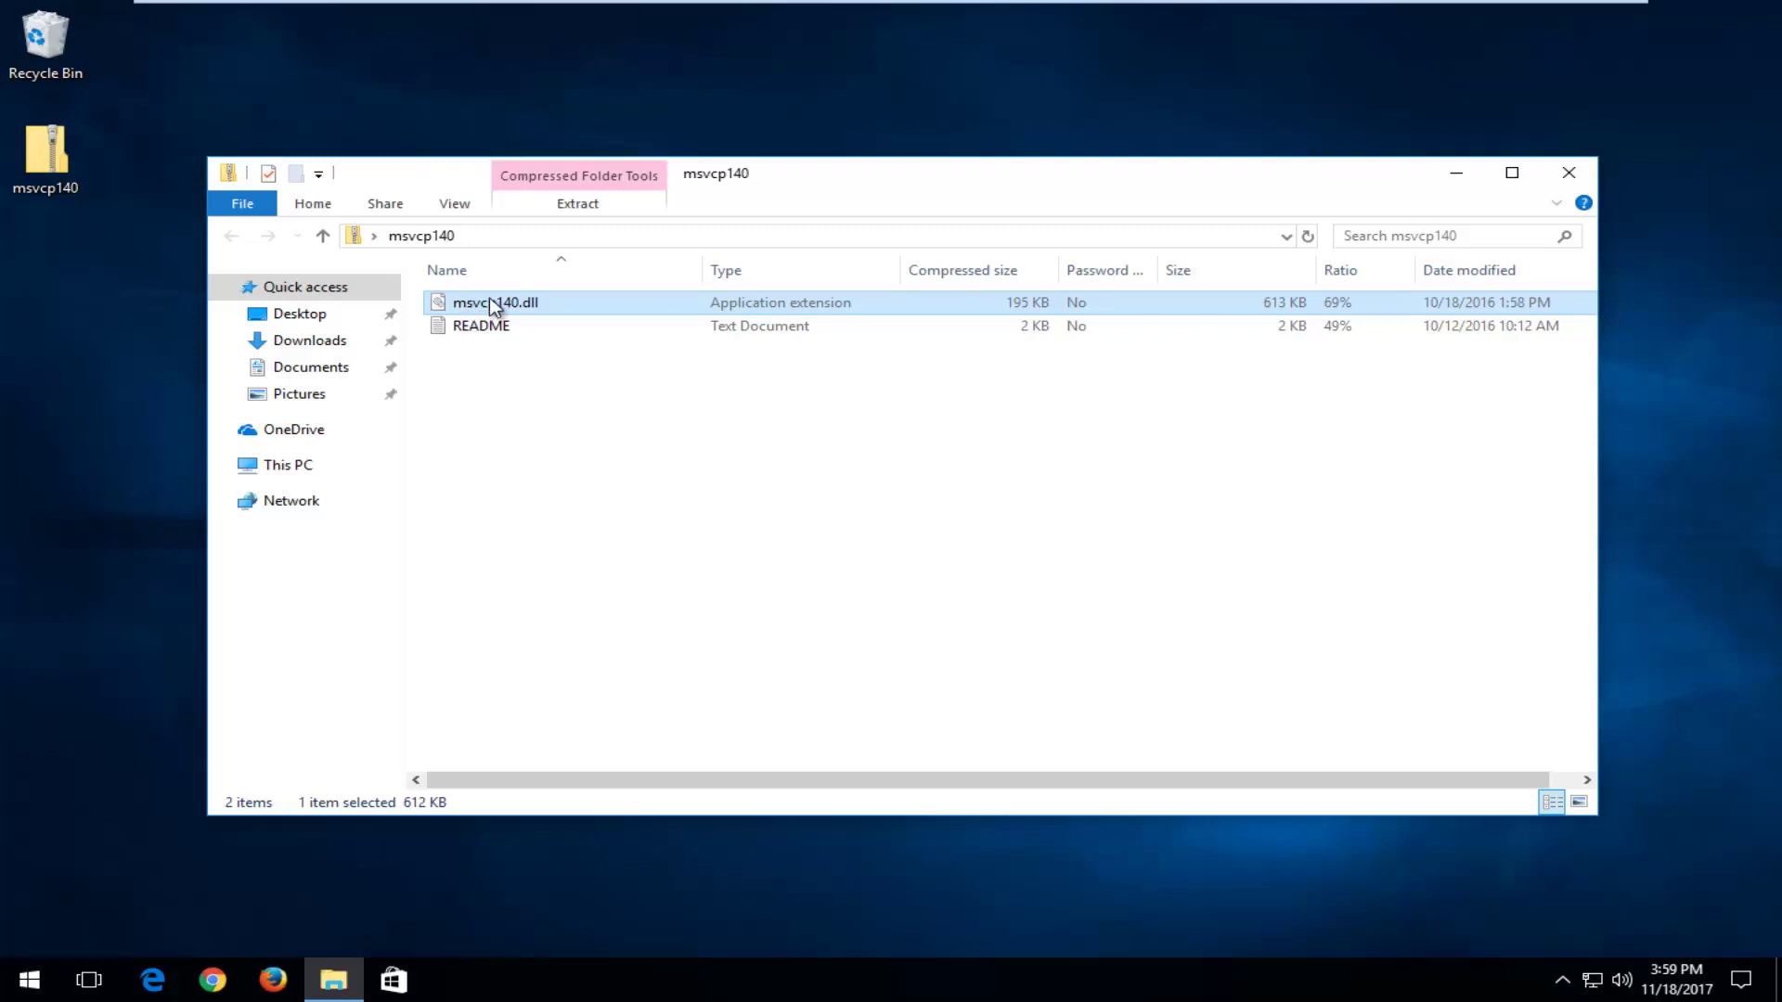
left_click_drag(490, 306, 150, 403)
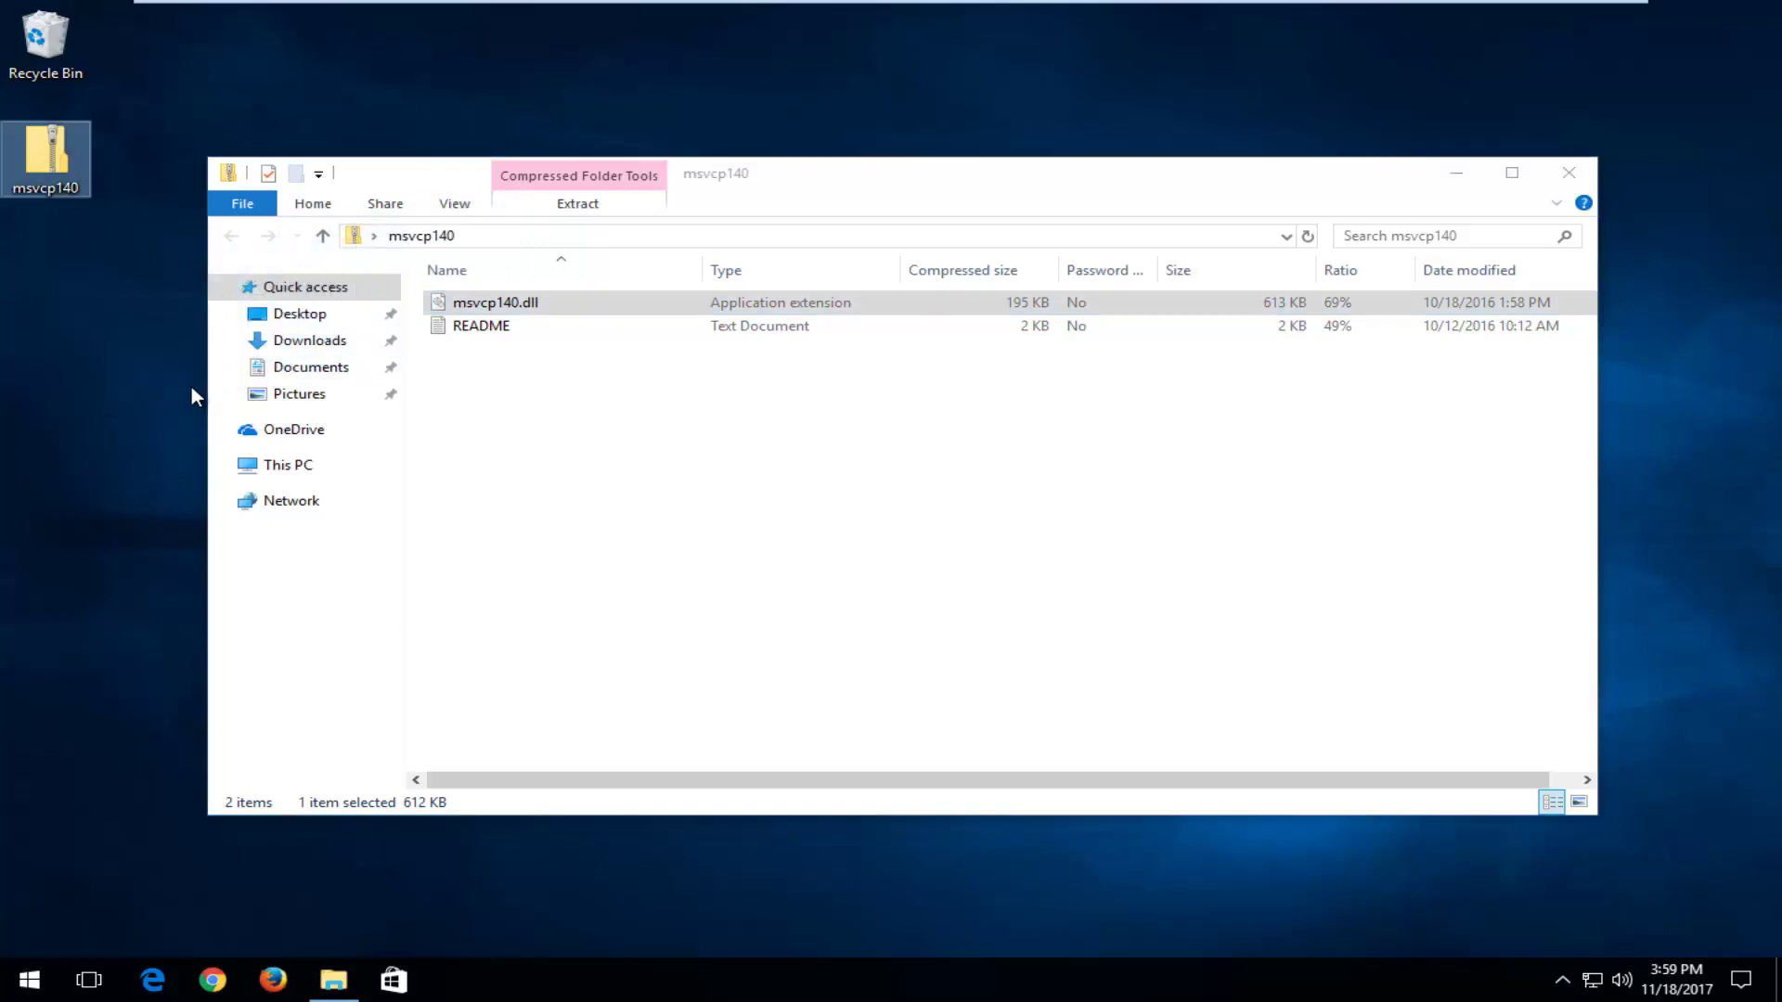
left_click(1568, 173)
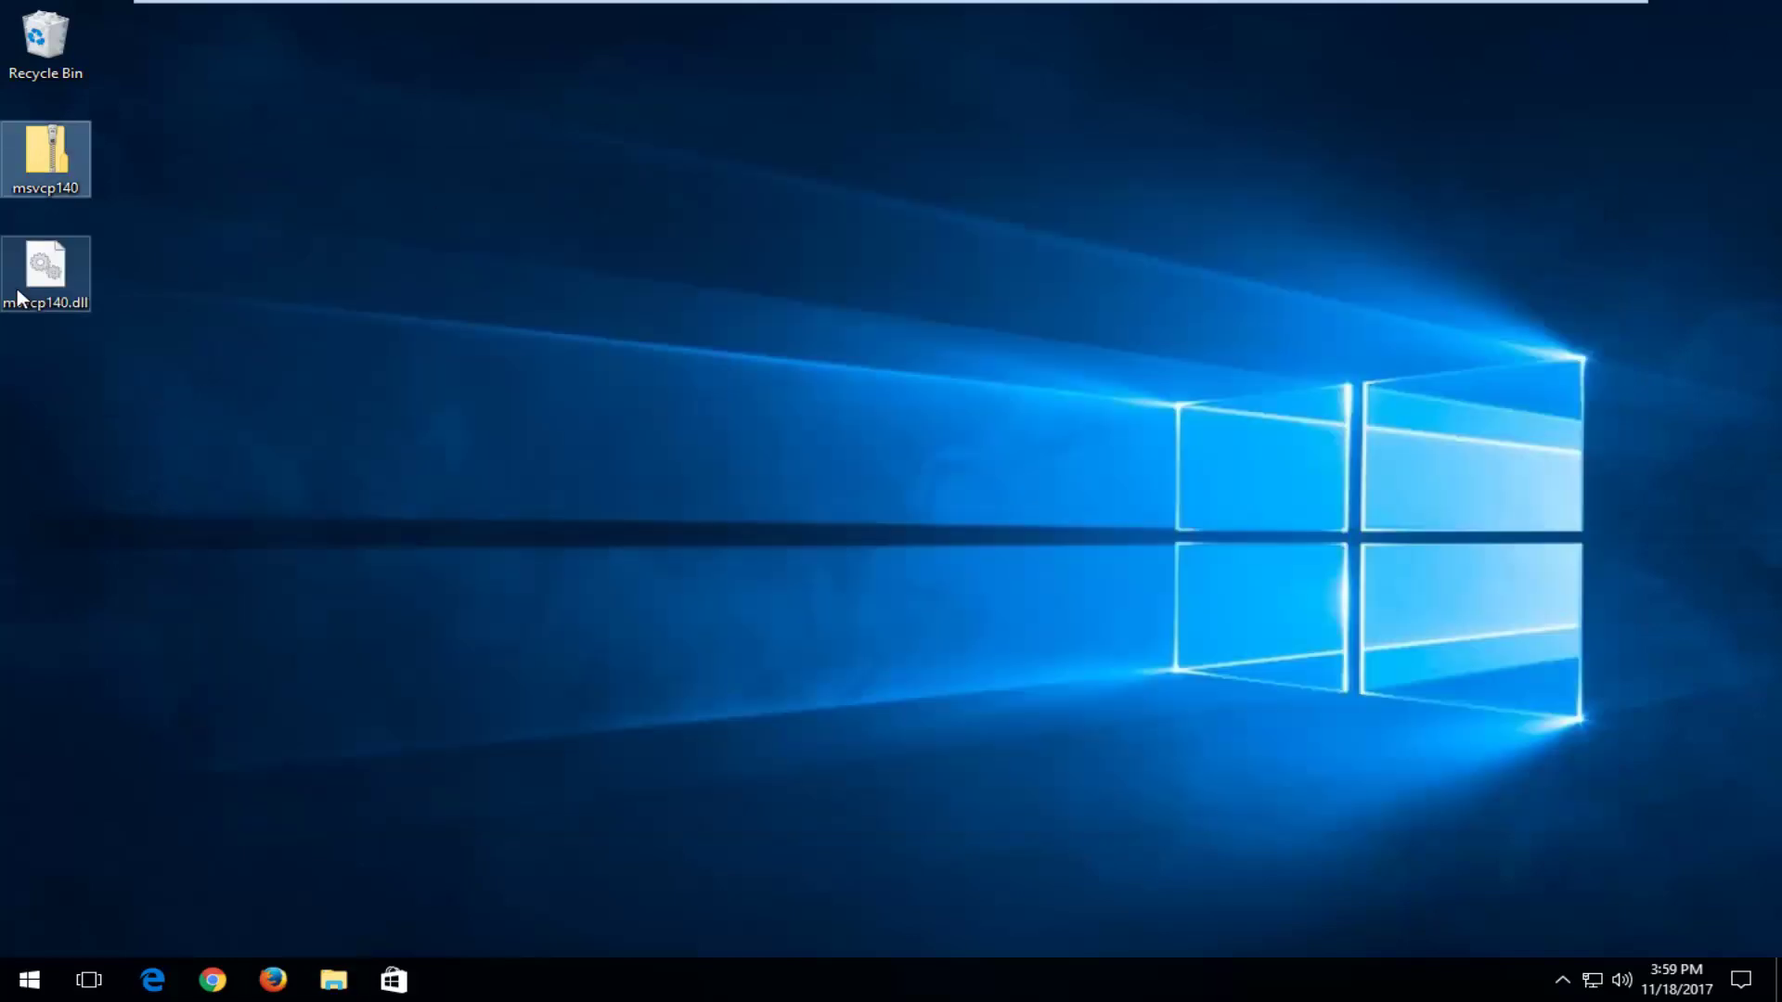
- Delete the msvcp140 zip from the desktop and move msvcp140.dll toward the middle
left_click(67, 277)
mouse_move(77, 291)
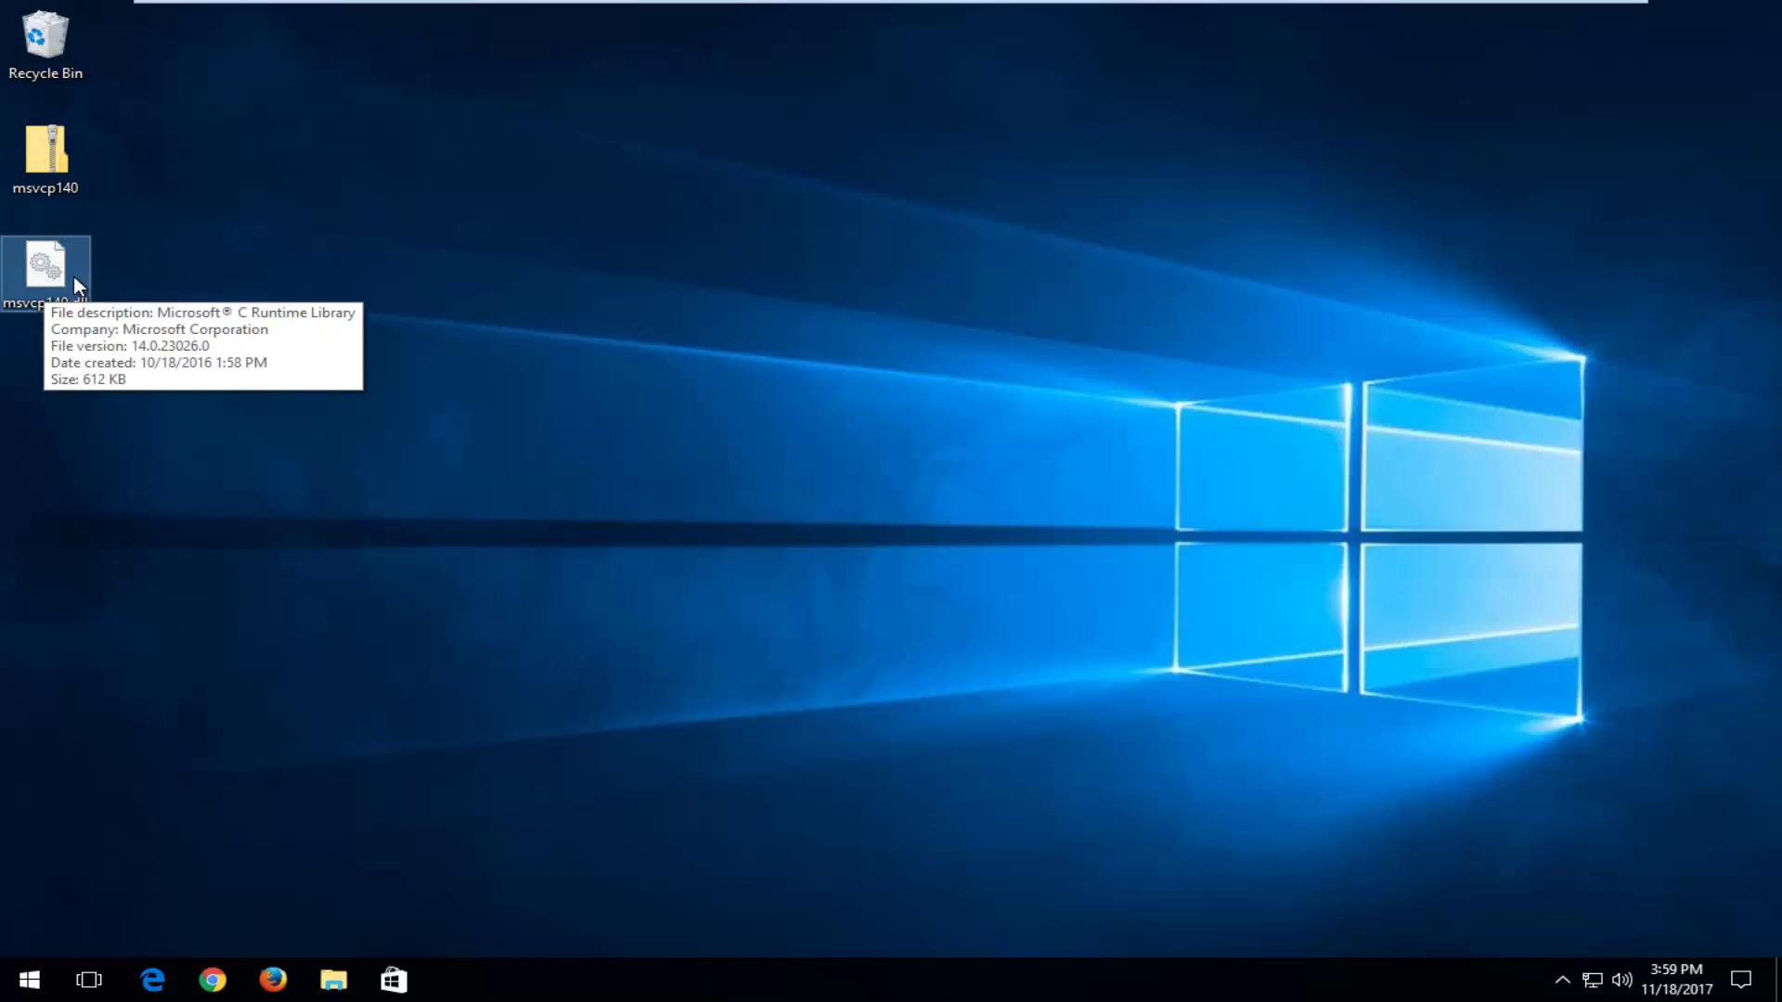
left_click(60, 139)
key("Delete")
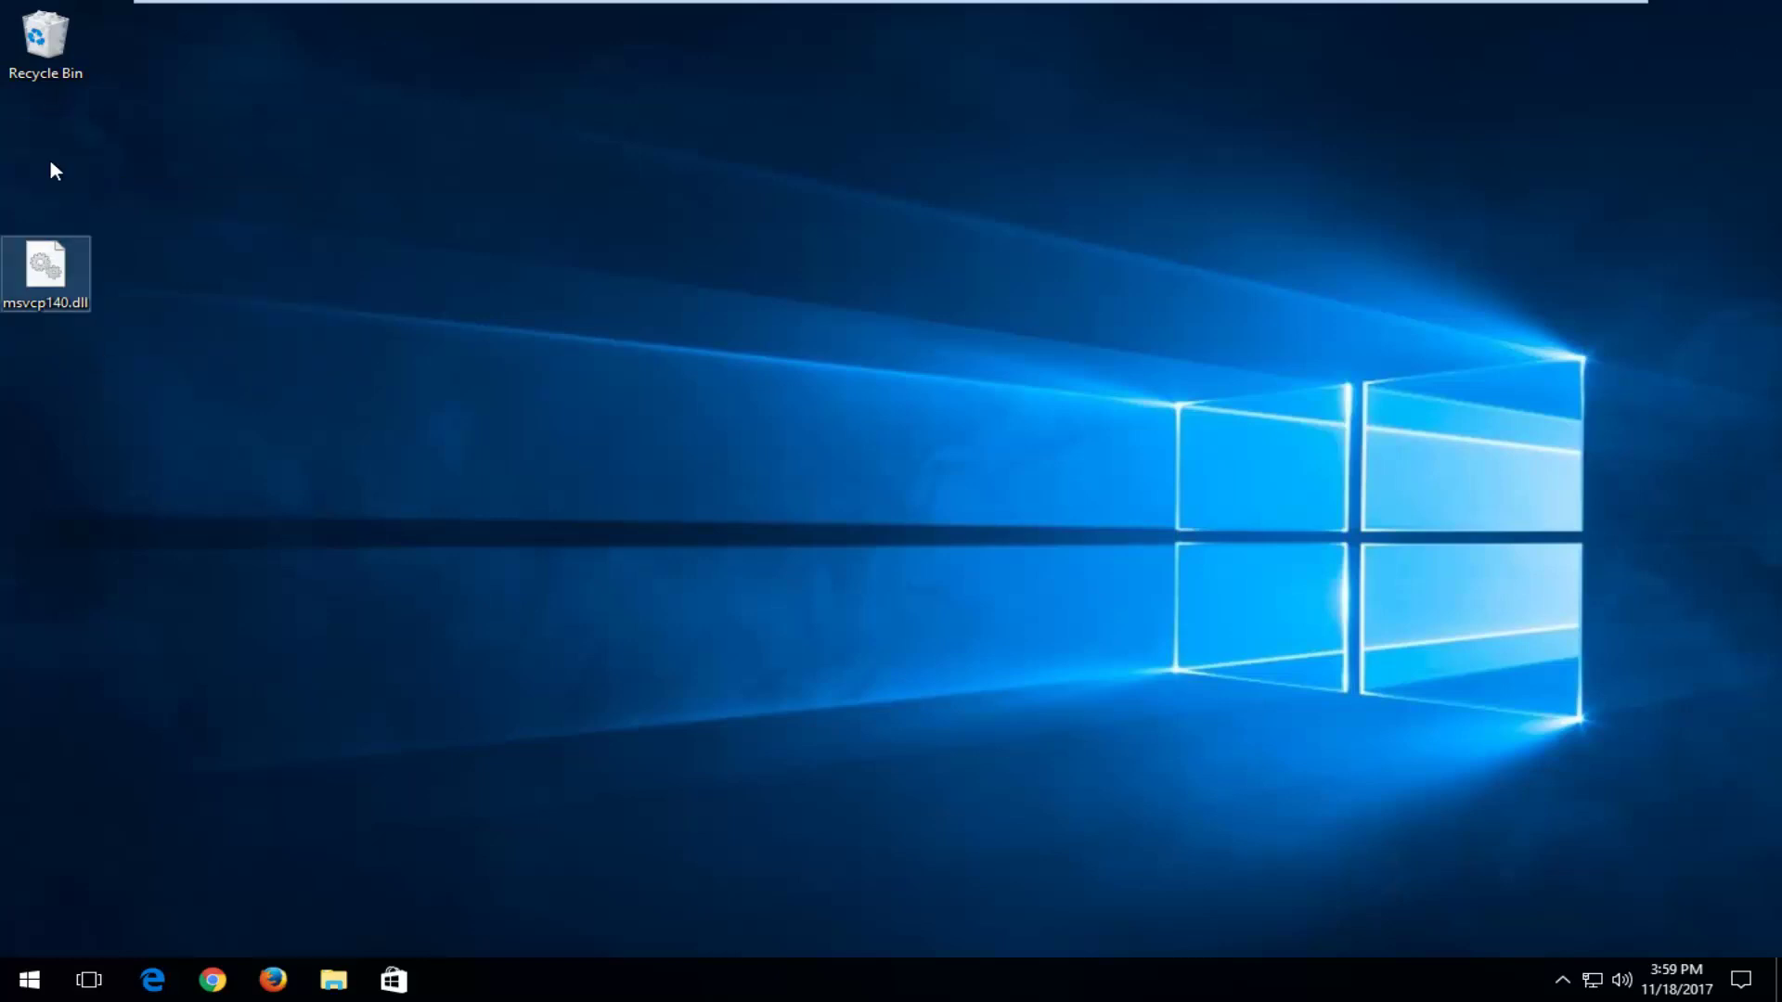
left_click(99, 217)
left_click_drag(11, 244, 288, 243)
- Search 'this pc' from the Start menu and open This PC in File Explorer
left_click(488, 595)
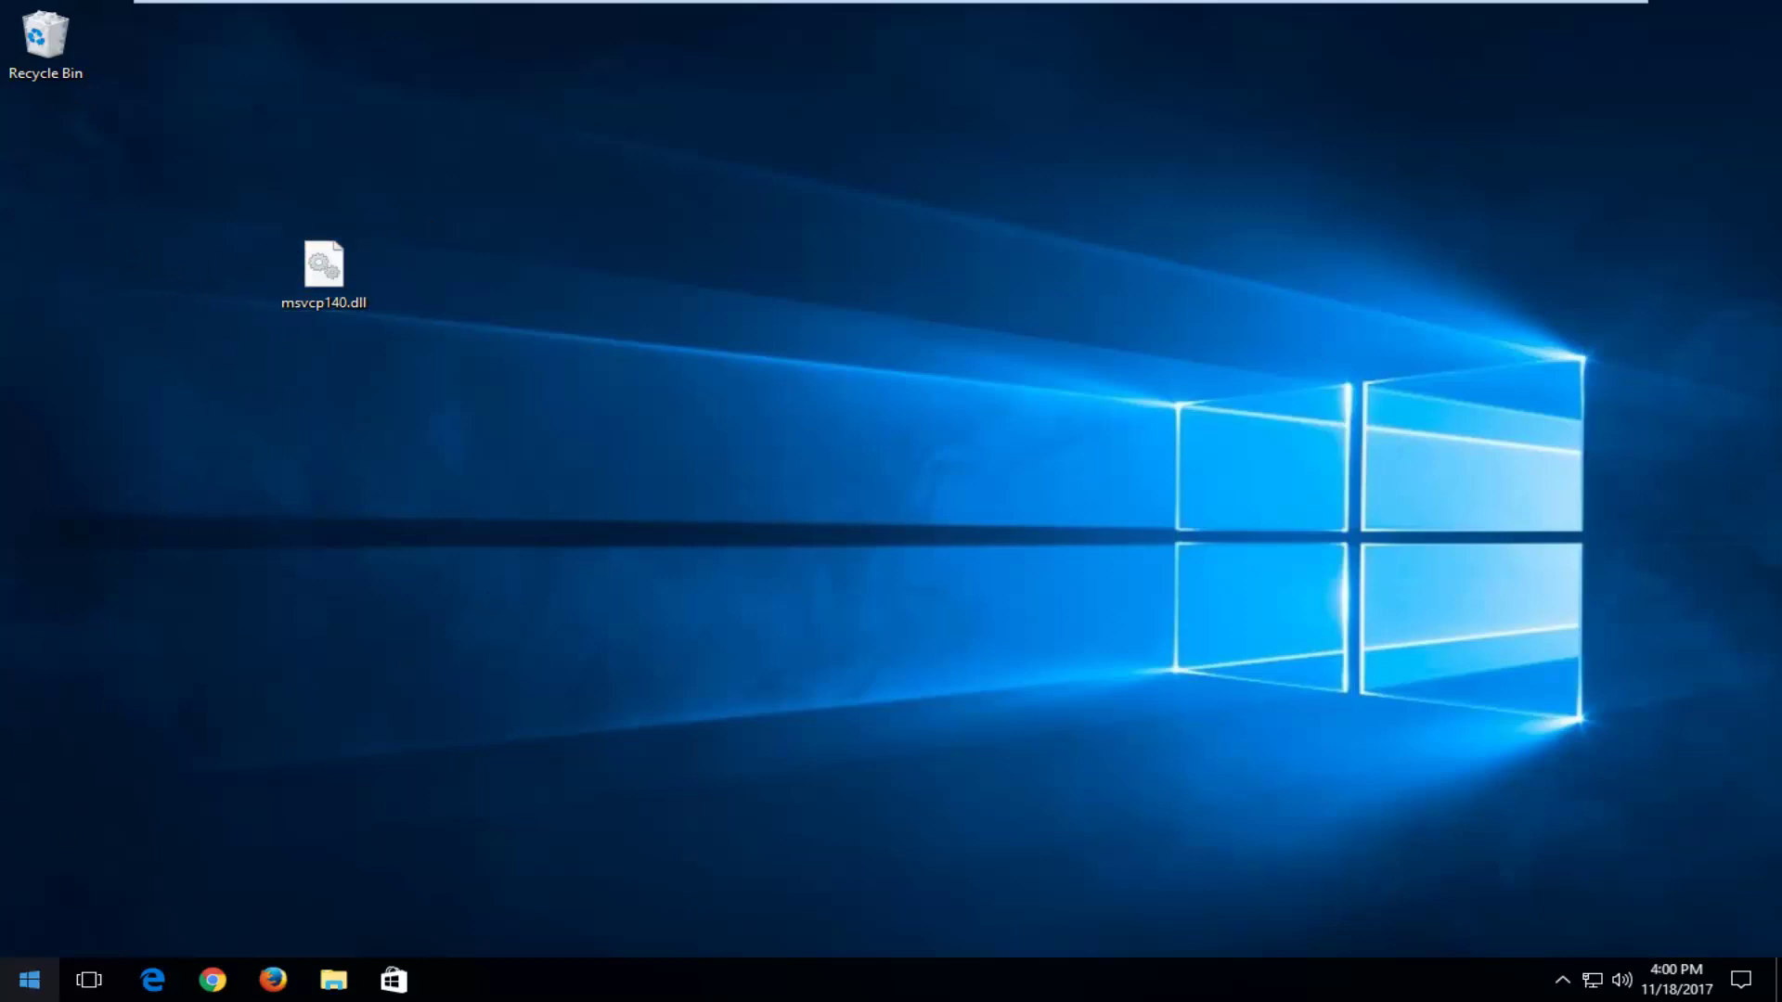
left_click(29, 980)
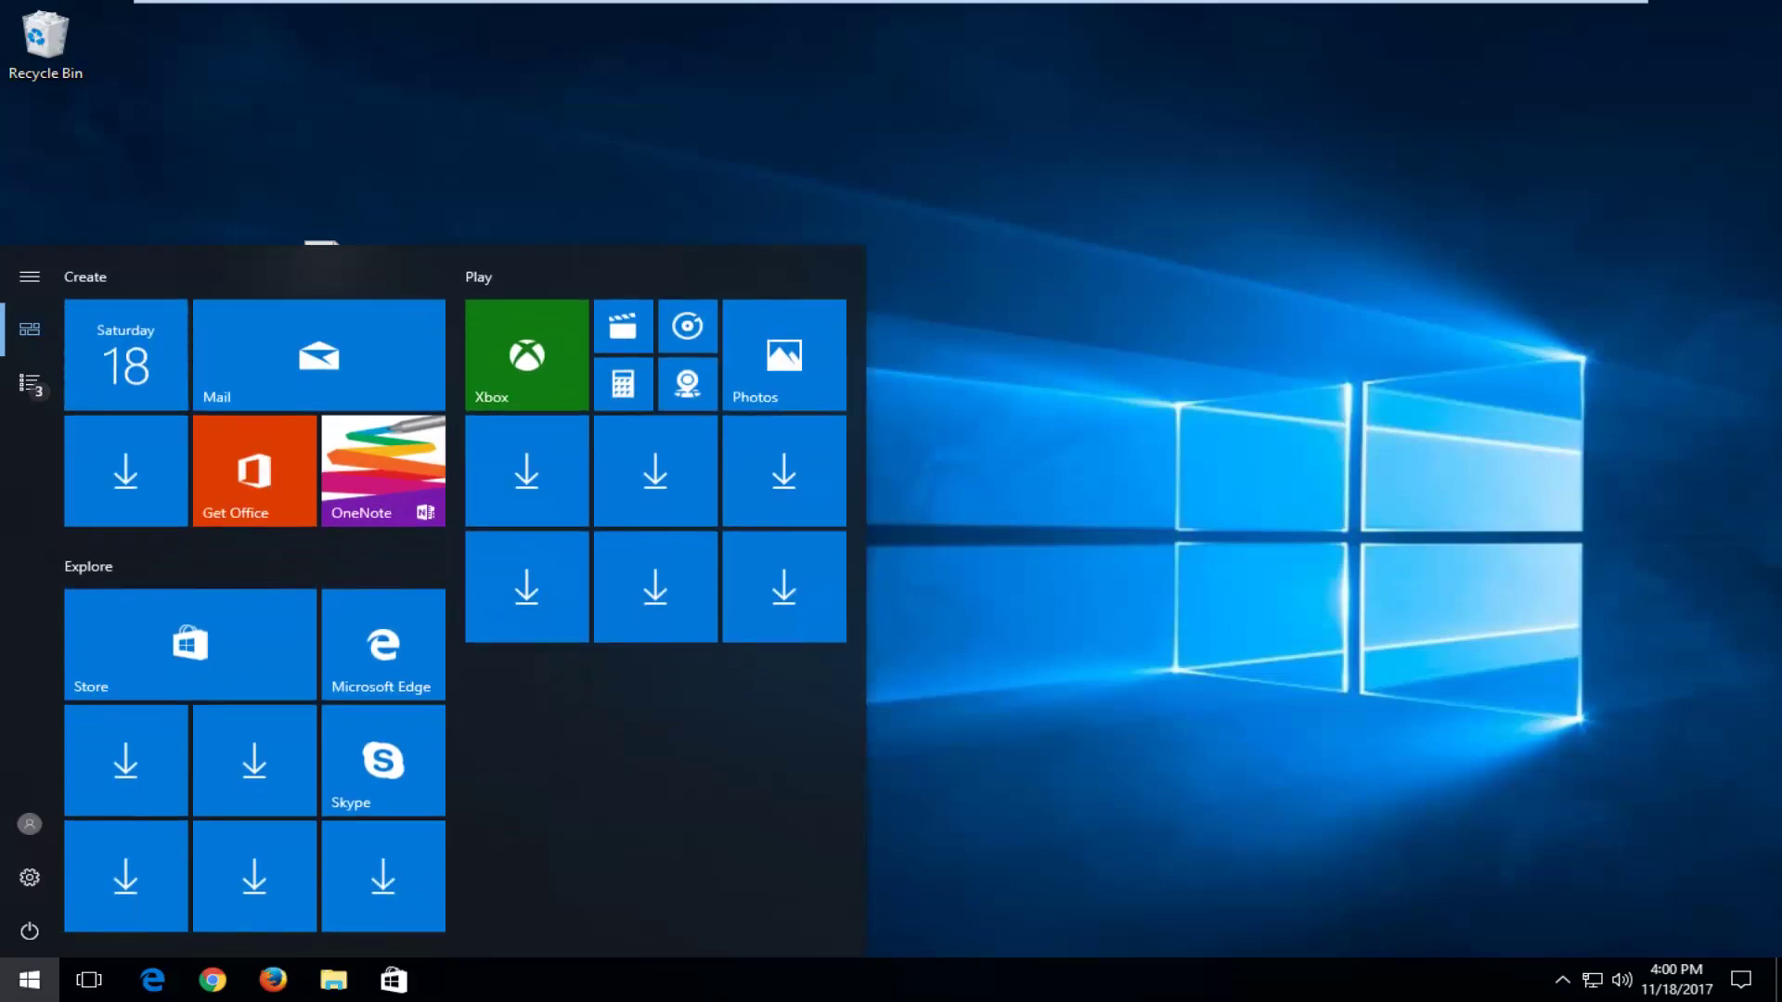
type("this pc")
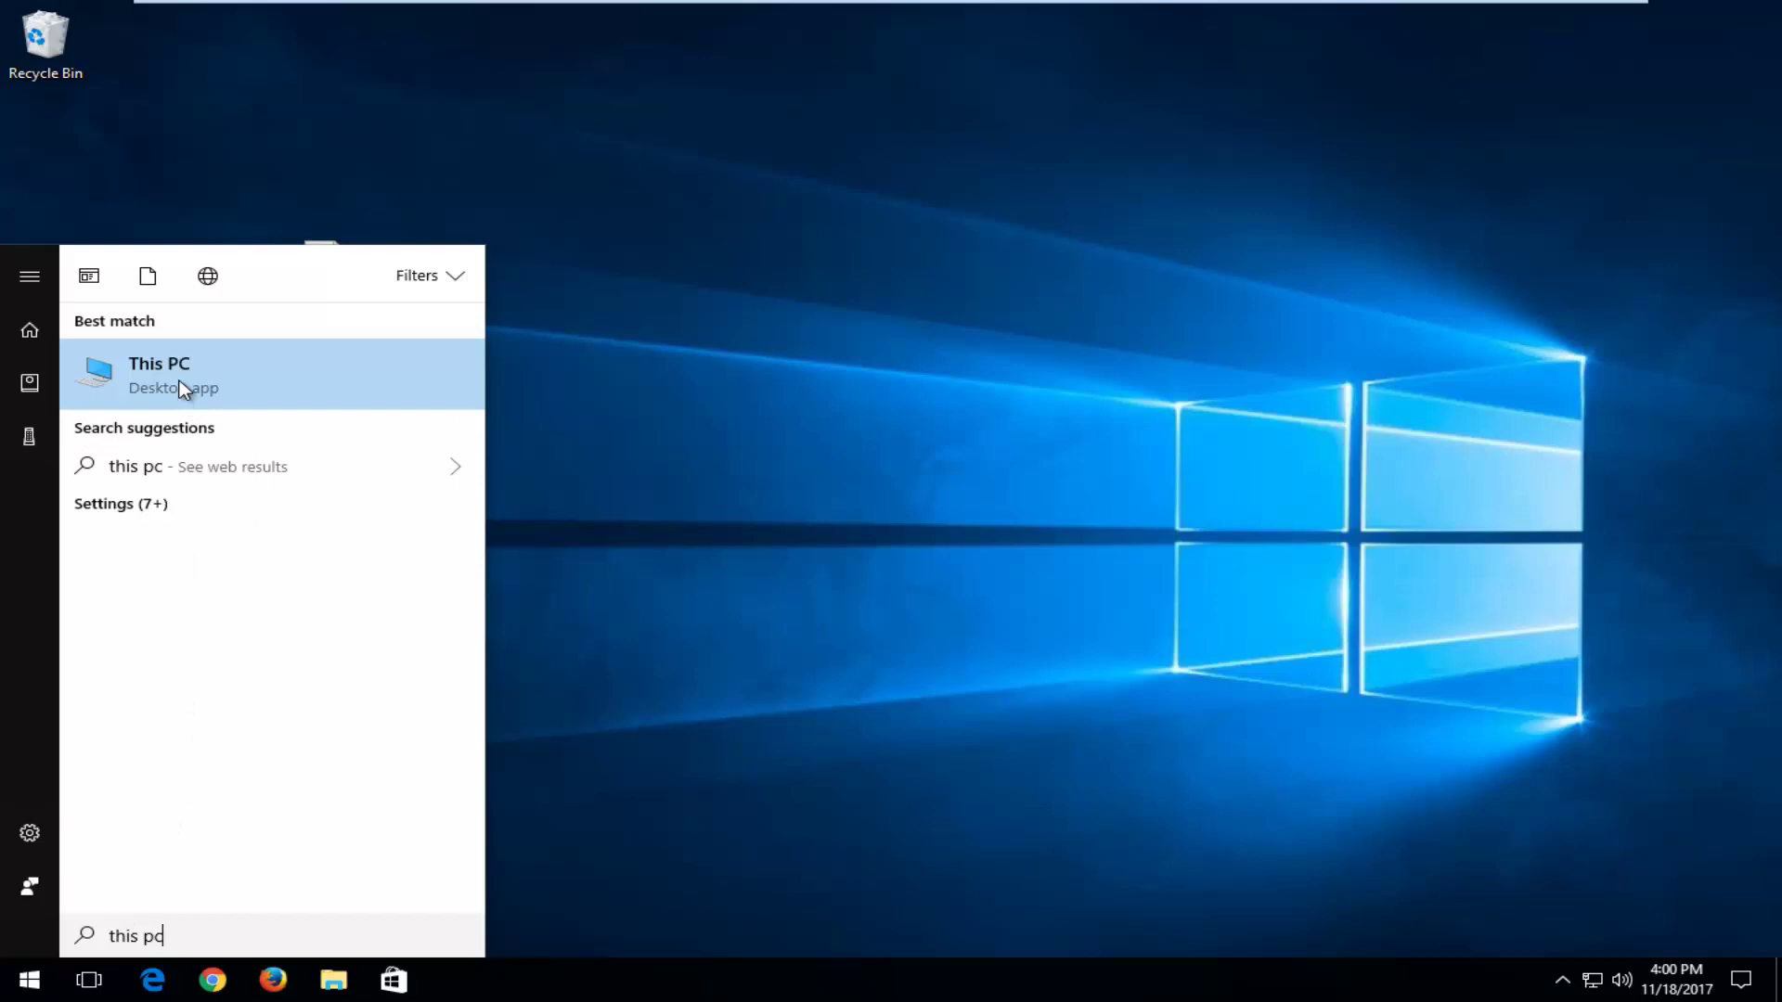
left_click(139, 365)
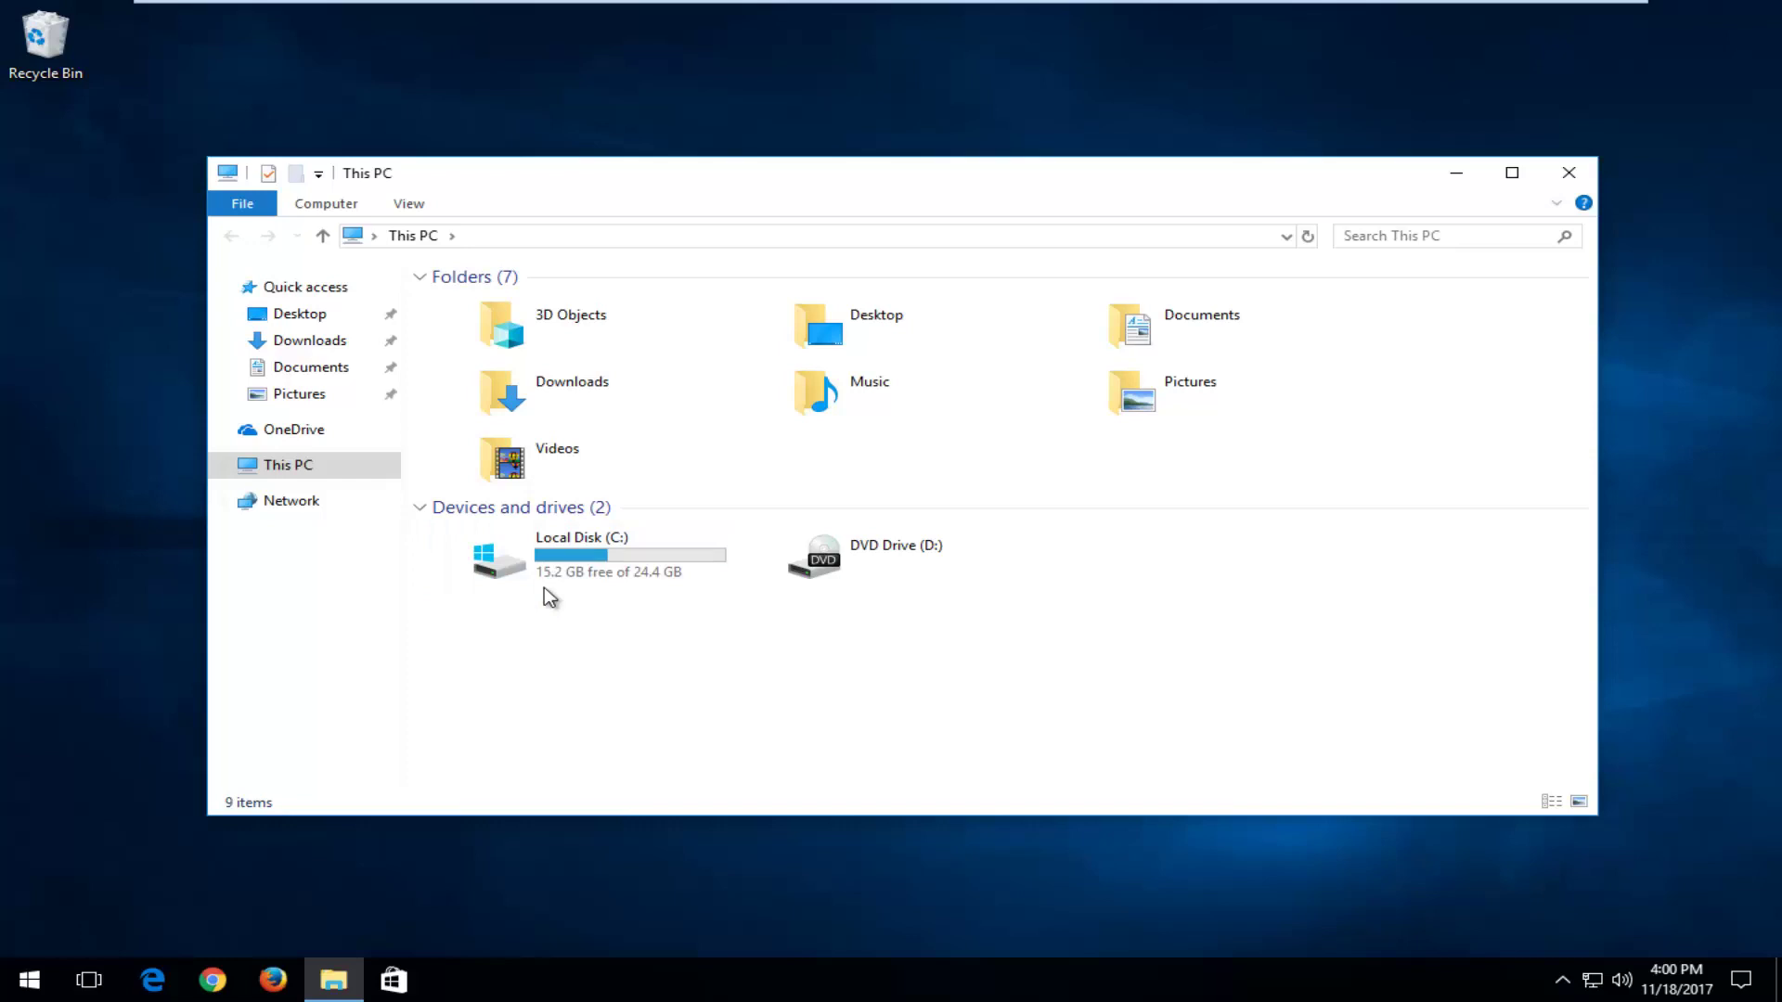
- Open the C:\Windows folder from Local Disk (C:)
left_click(622, 553)
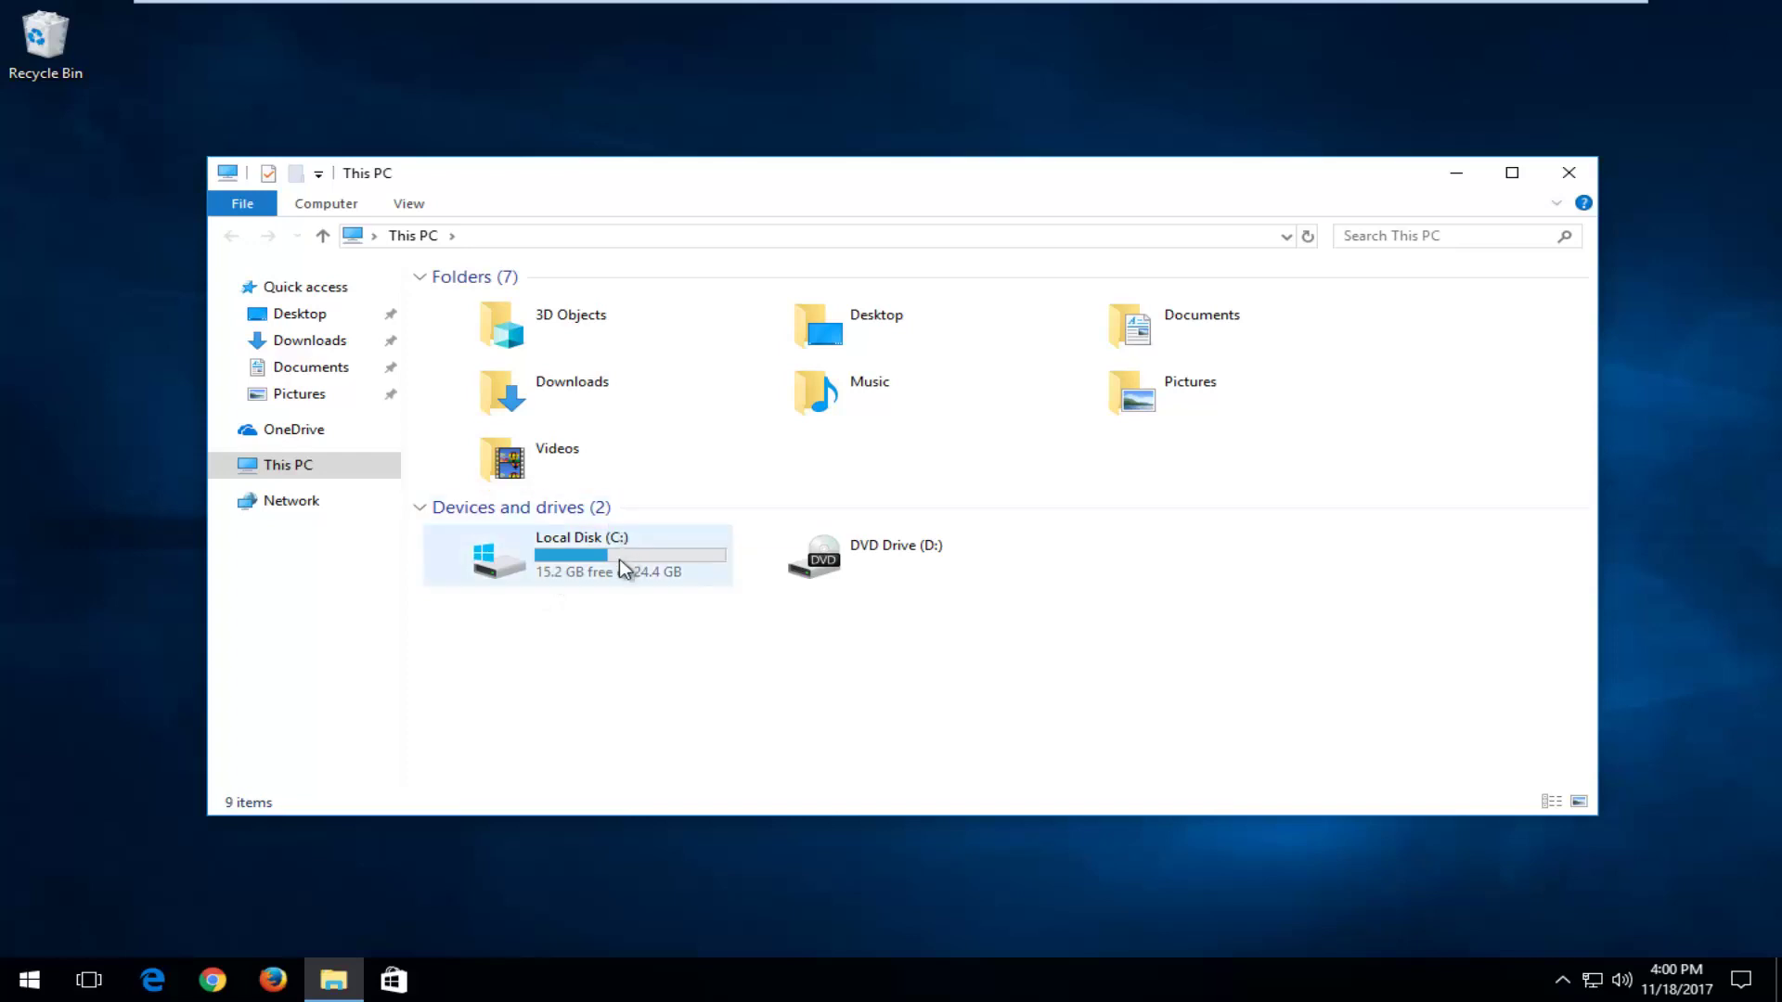
mouse_move(492, 560)
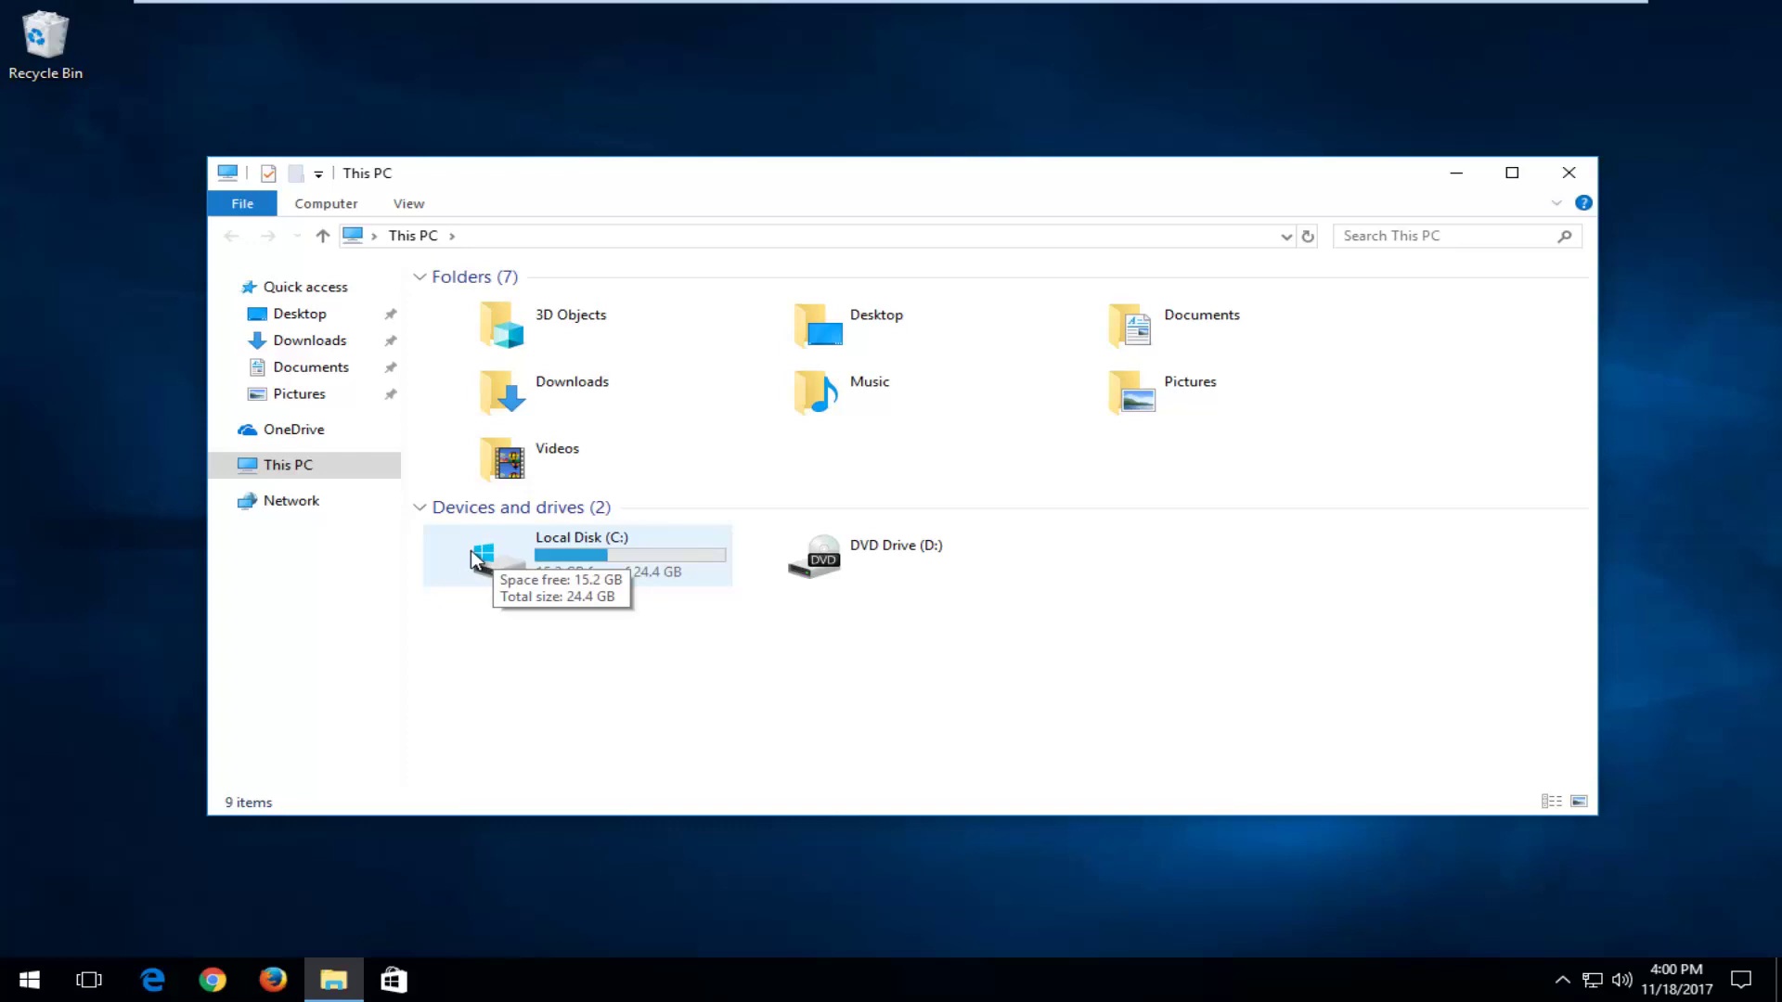
double_click(676, 569)
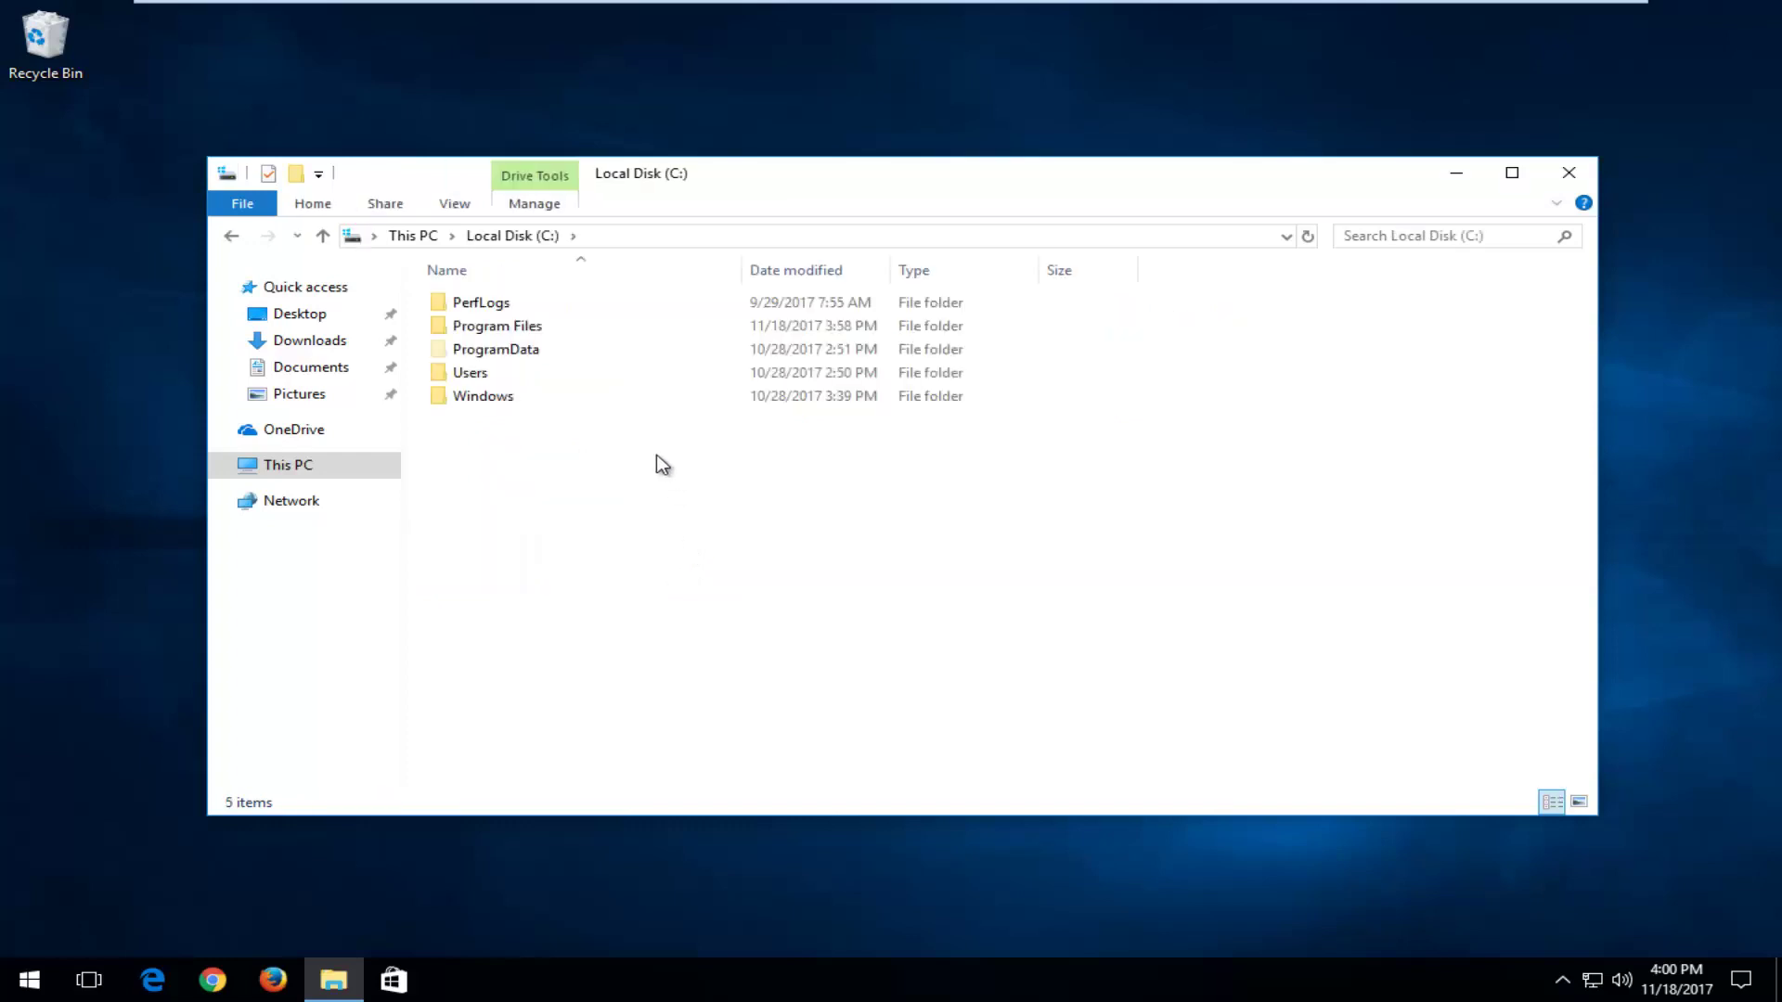
left_click(475, 401)
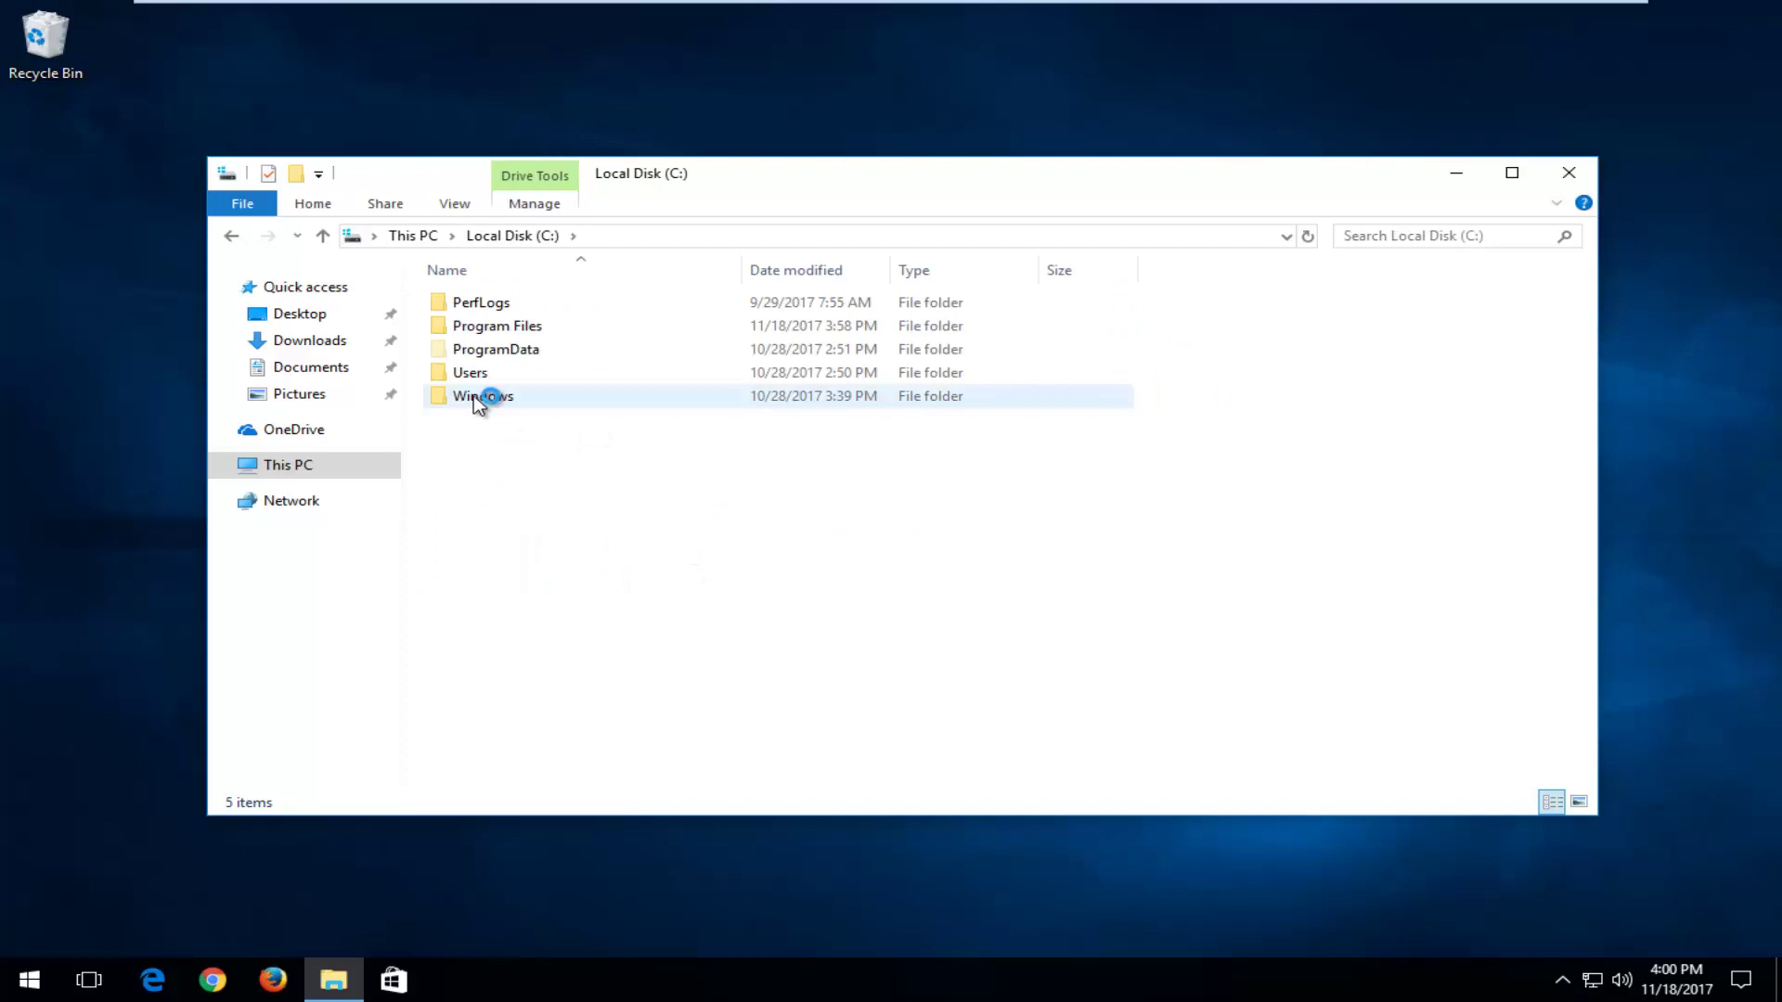
double_click(473, 395)
- Drag msvcp140.dll from the desktop onto the System32 folder
left_click_drag(1579, 335, 1591, 560)
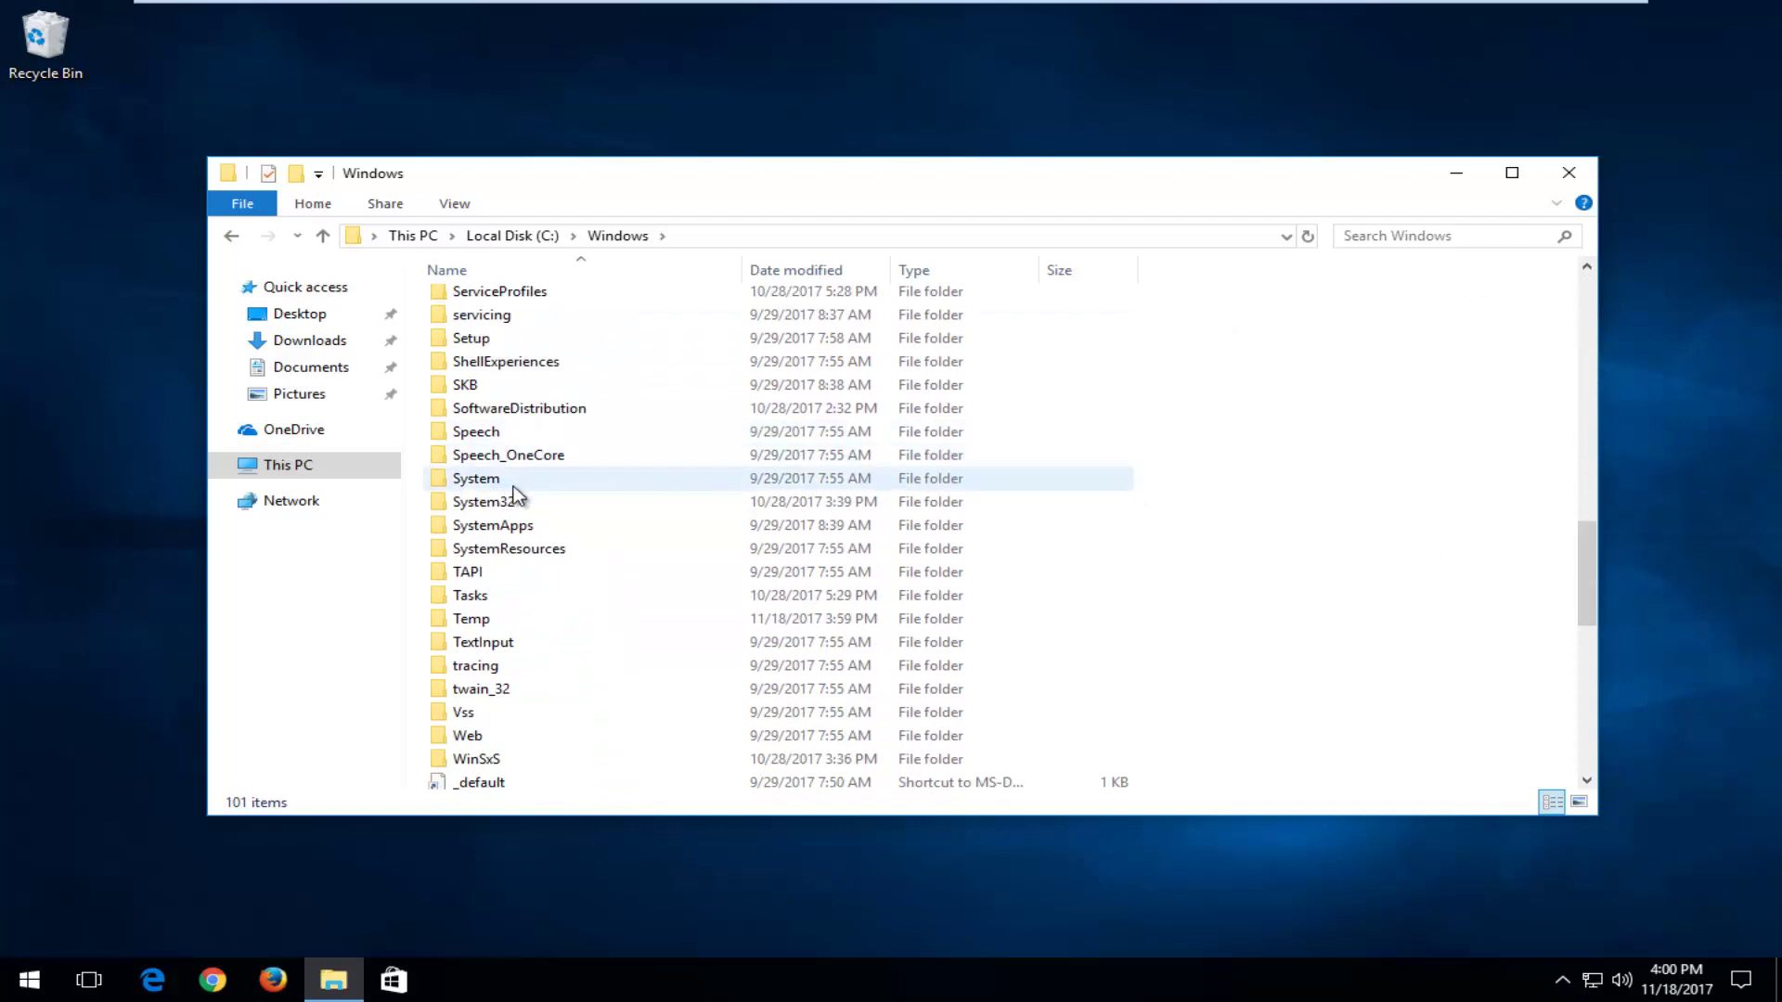
left_click_drag(657, 178, 854, 150)
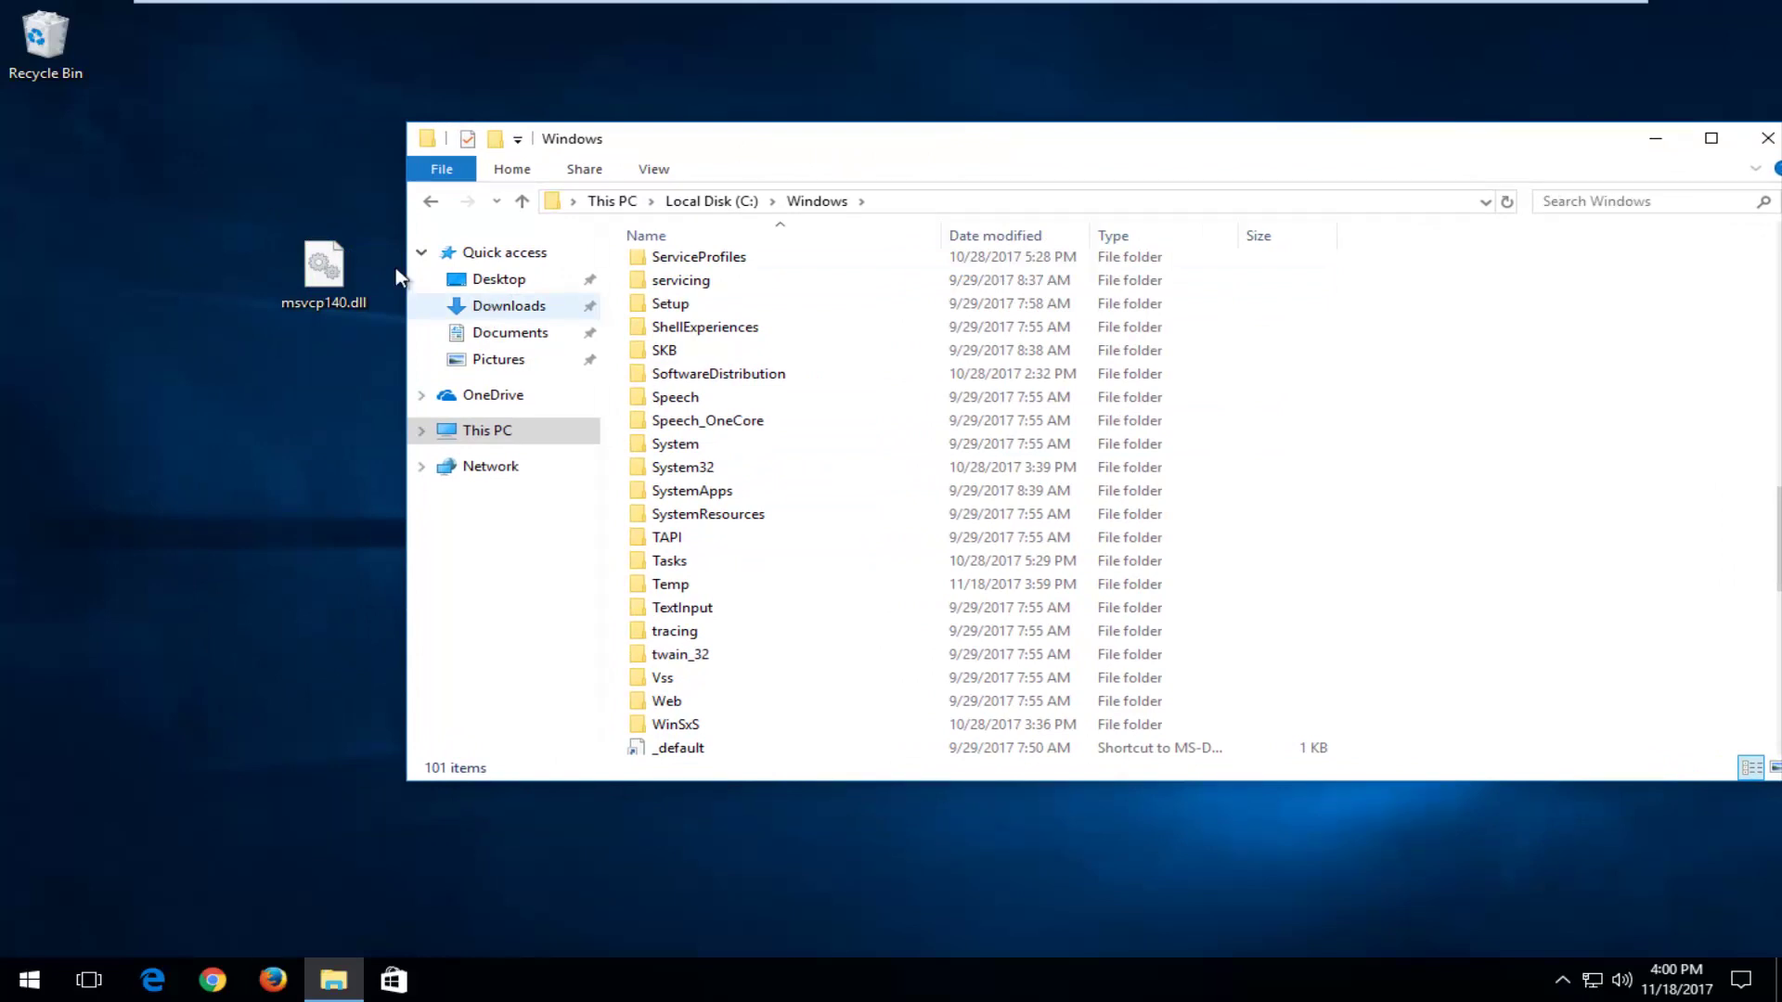
left_click_drag(307, 285, 649, 462)
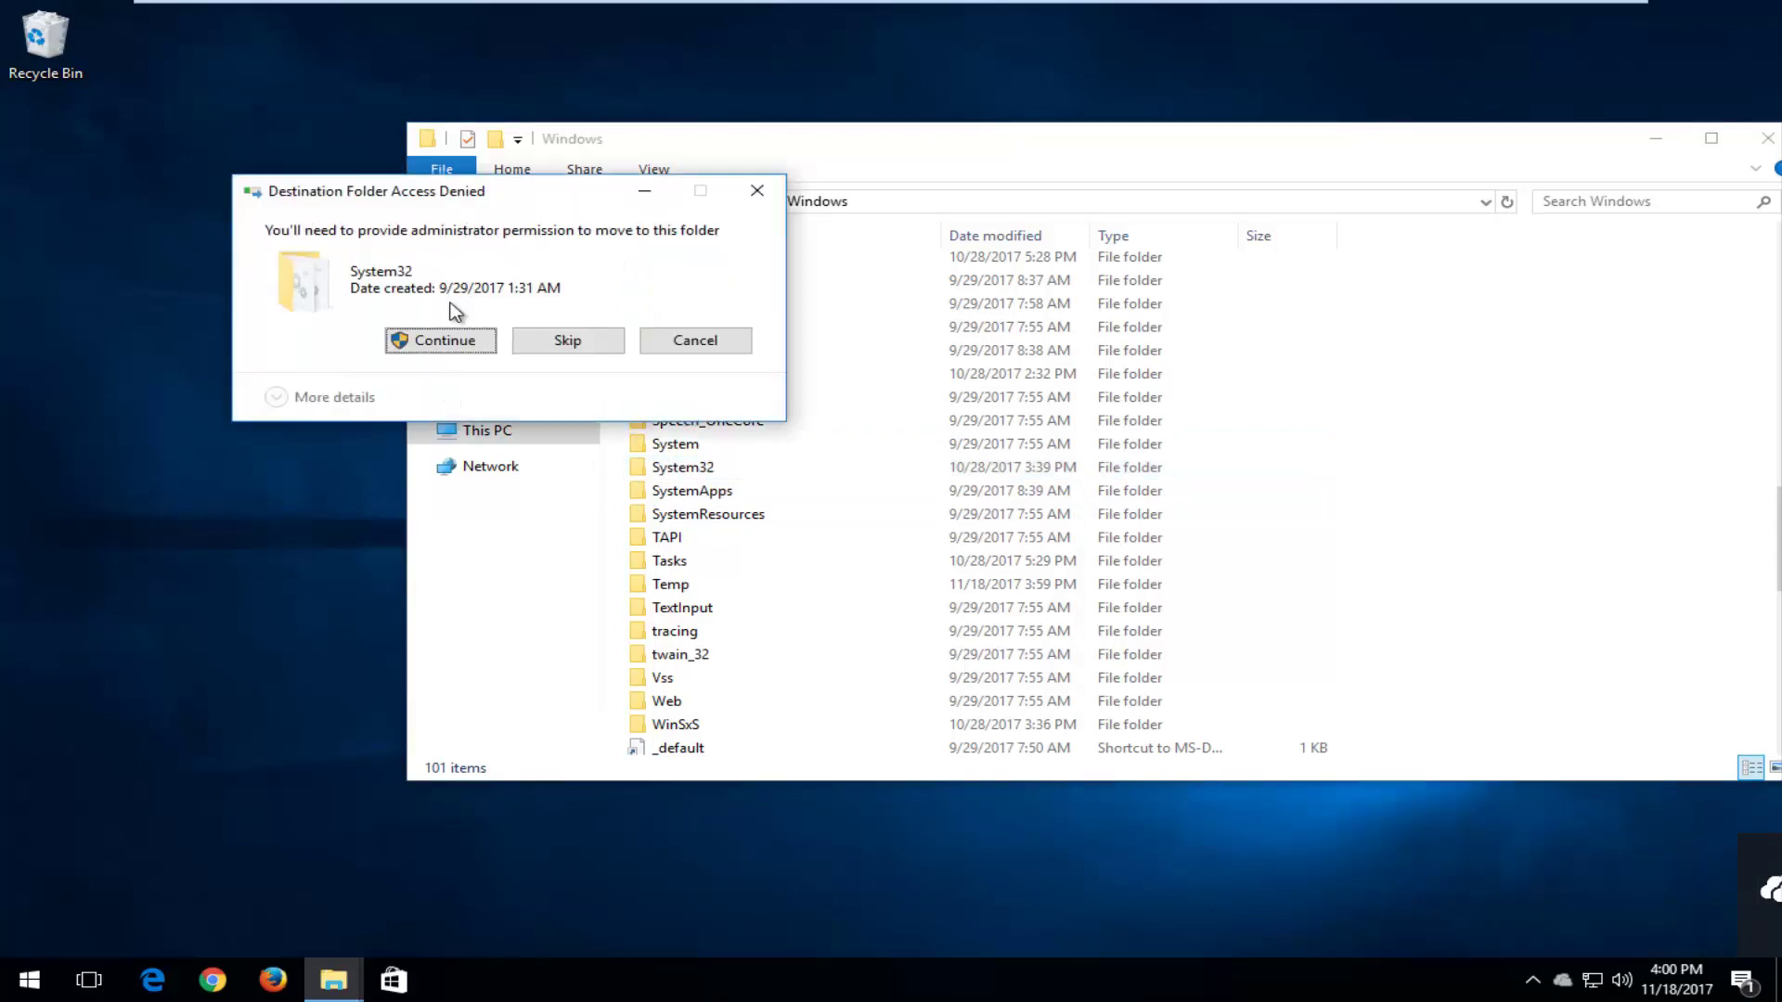
- Approve the Destination Folder Access Denied prompt with Continue
left_click(407, 337)
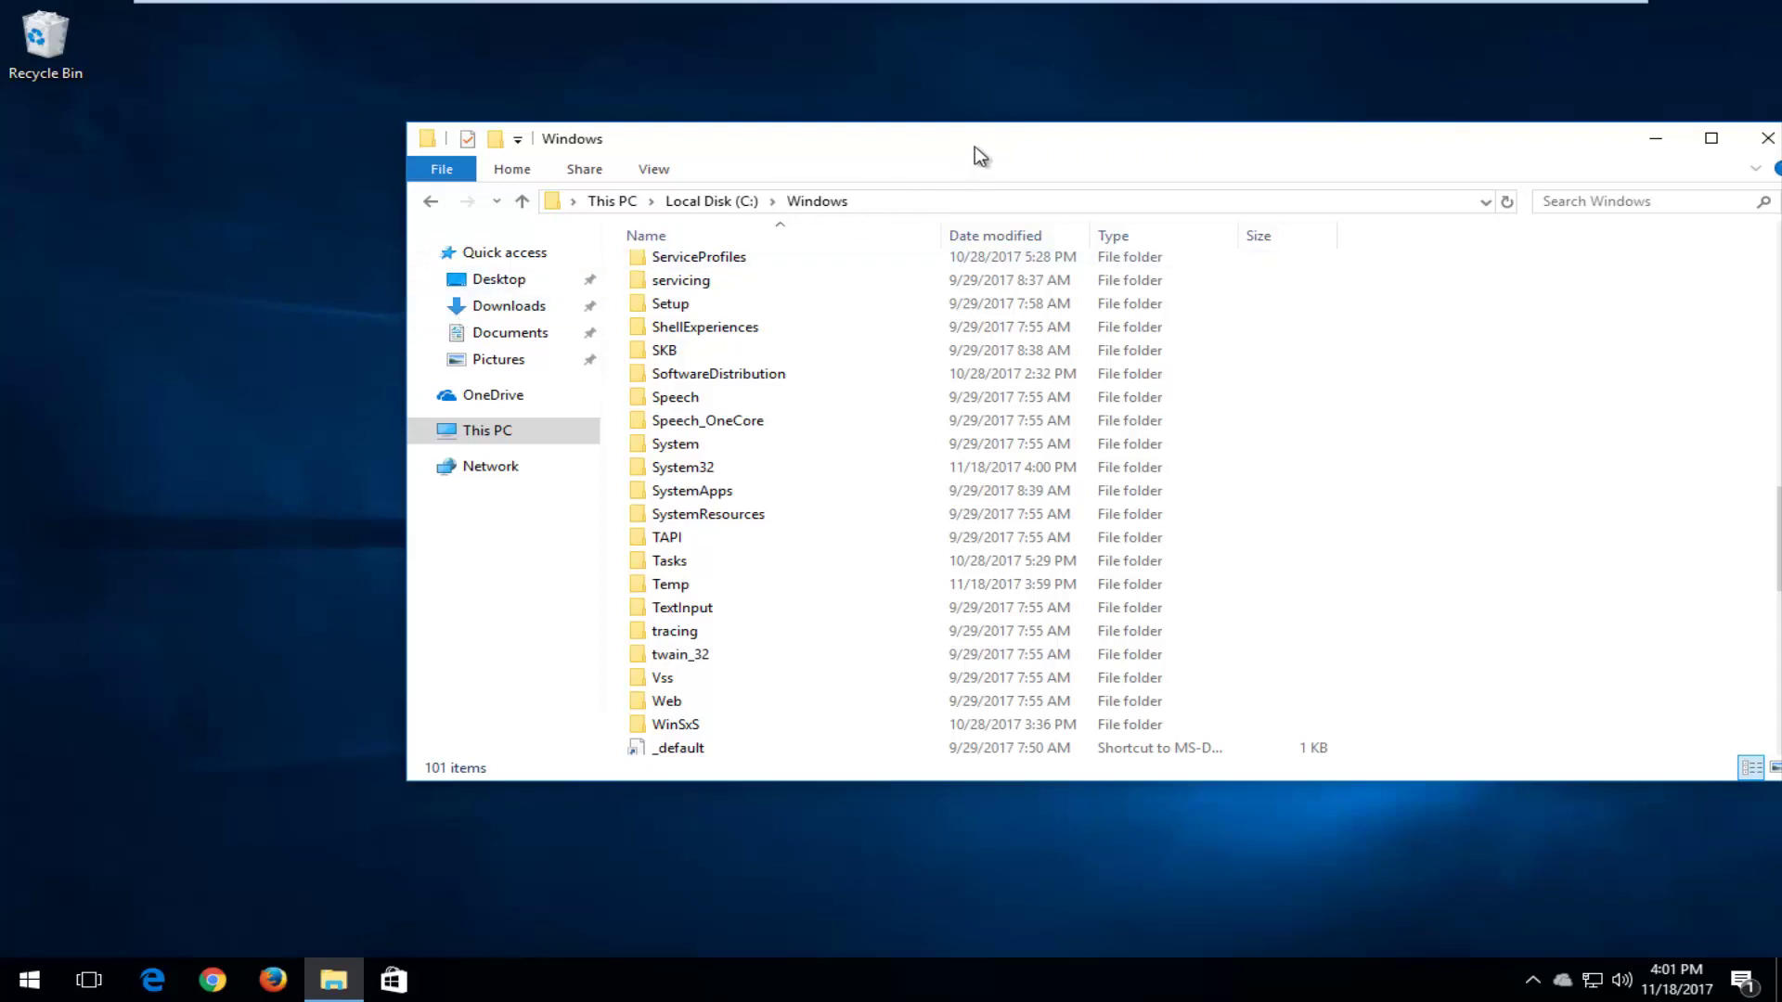
- Set Folder Options to 'Don't show hidden files, folders, or drives', apply, and close the Windows folder
left_click_drag(974, 148, 787, 155)
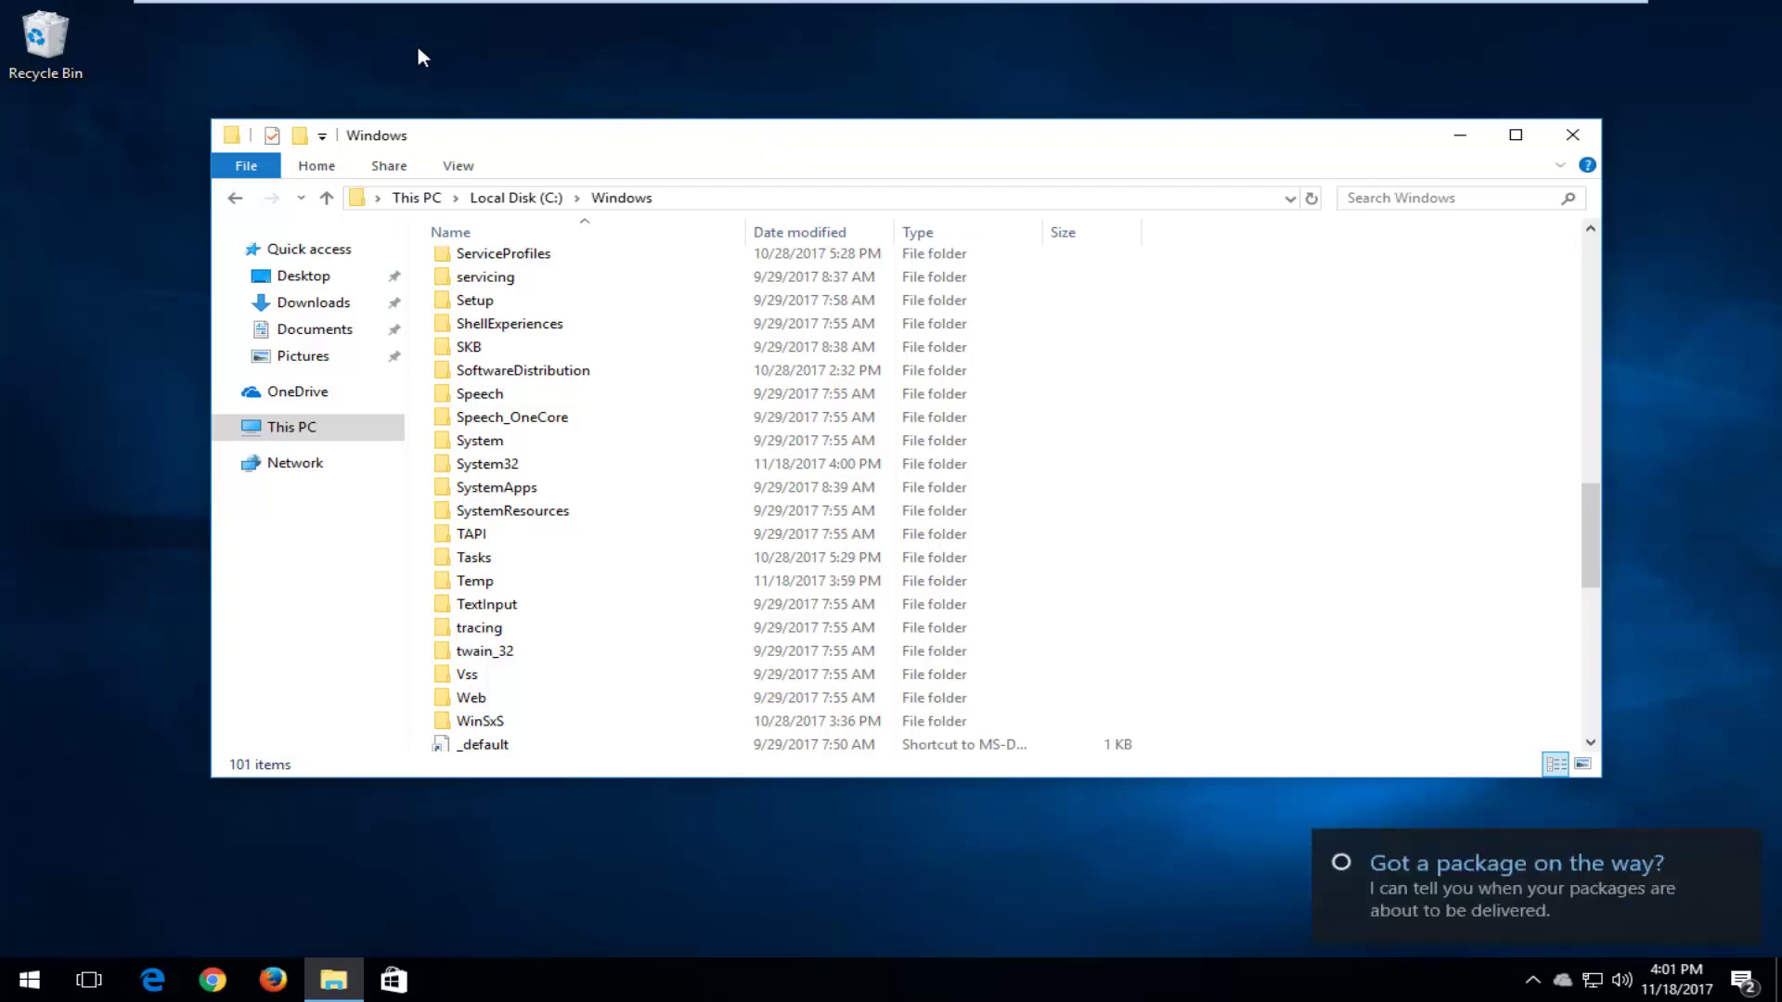
left_click(460, 167)
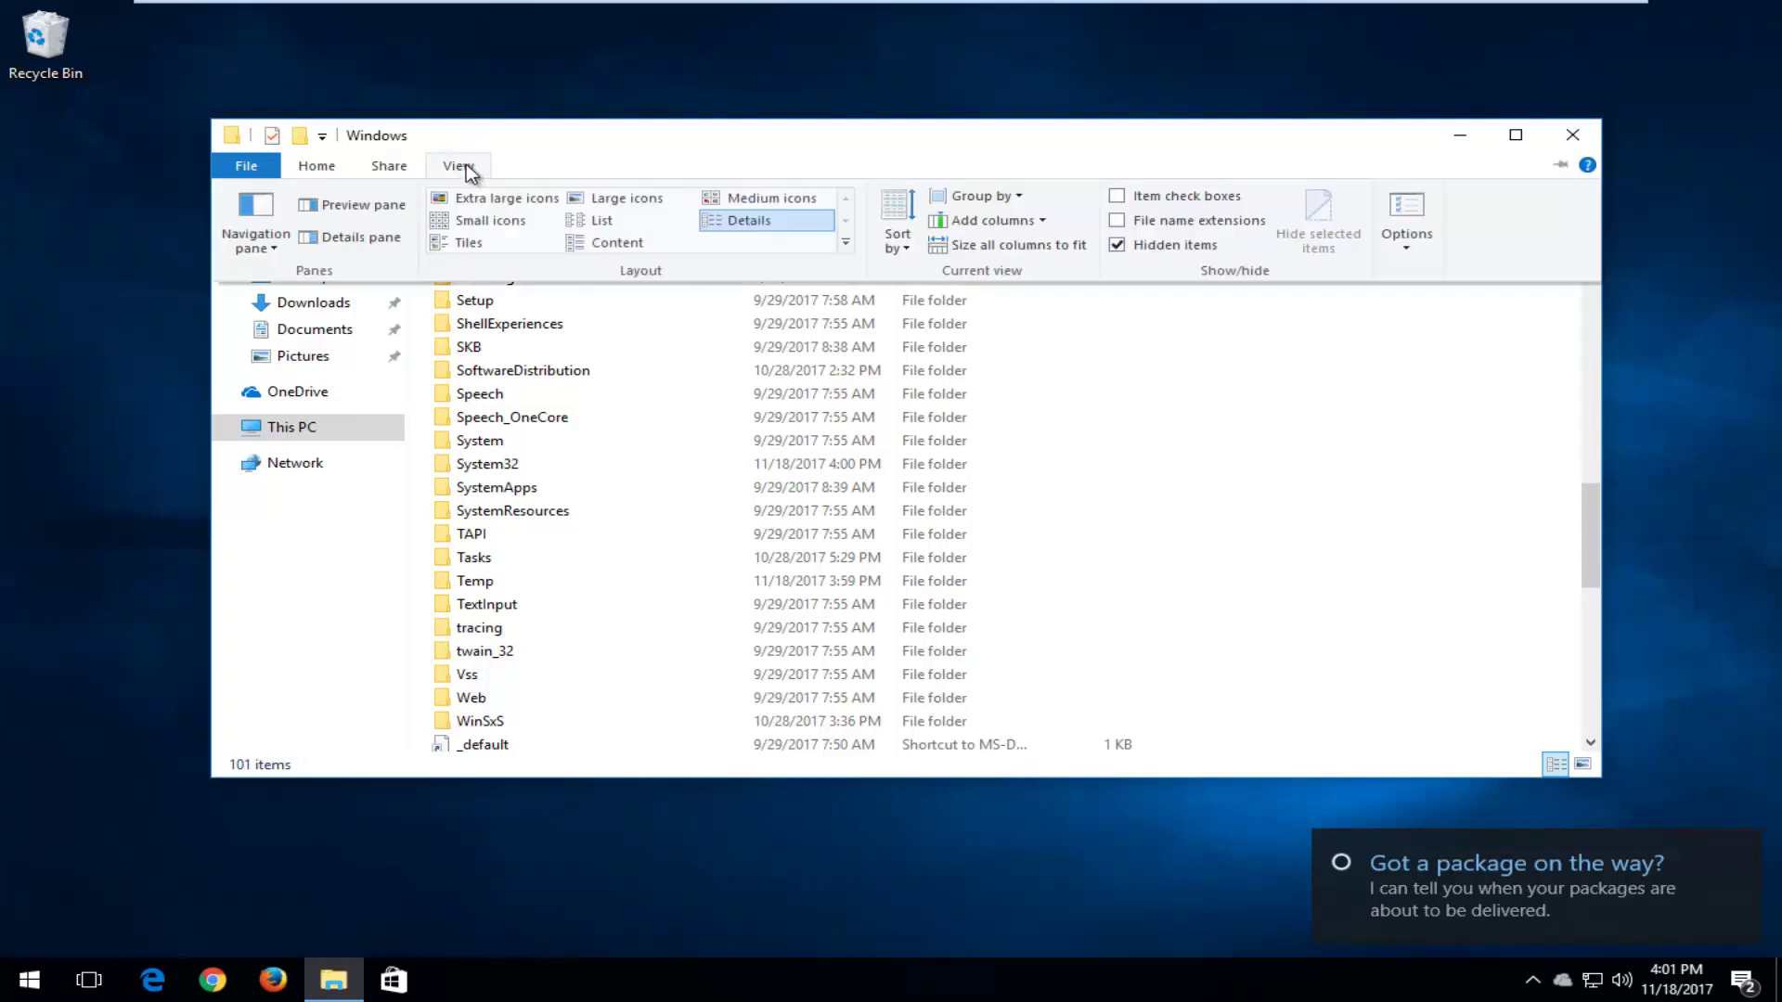
left_click(1406, 209)
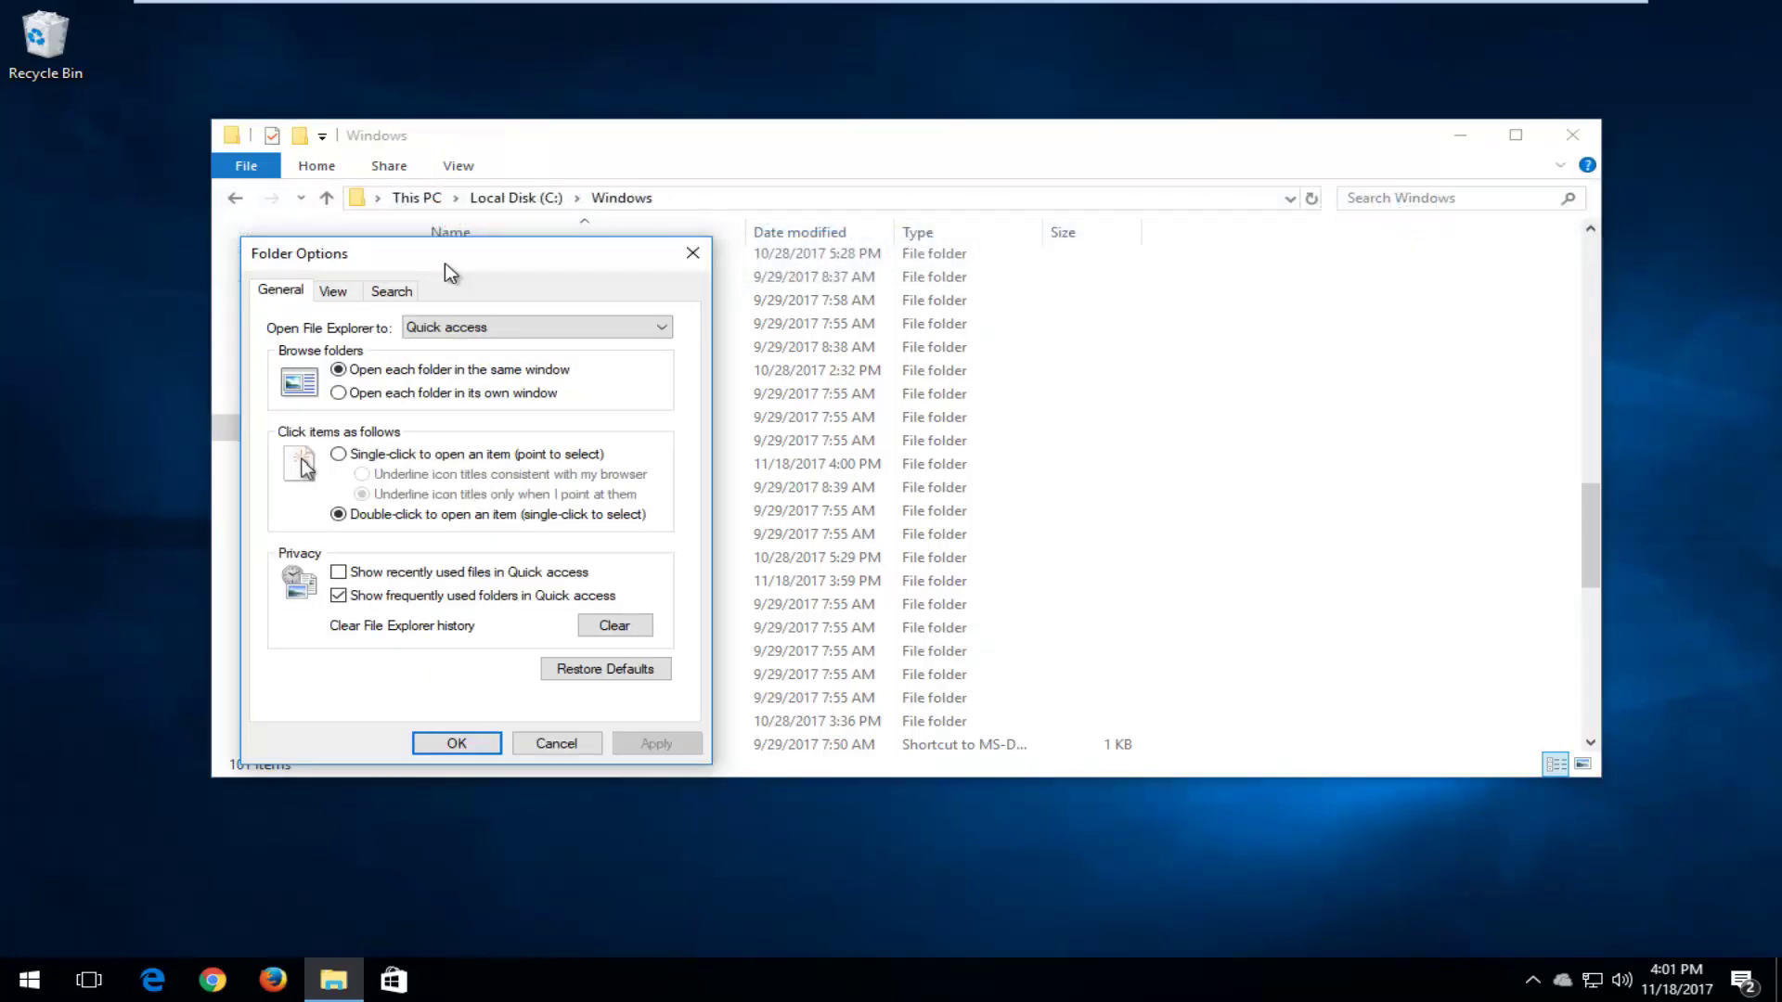
left_click_drag(443, 264, 806, 171)
left_click(696, 198)
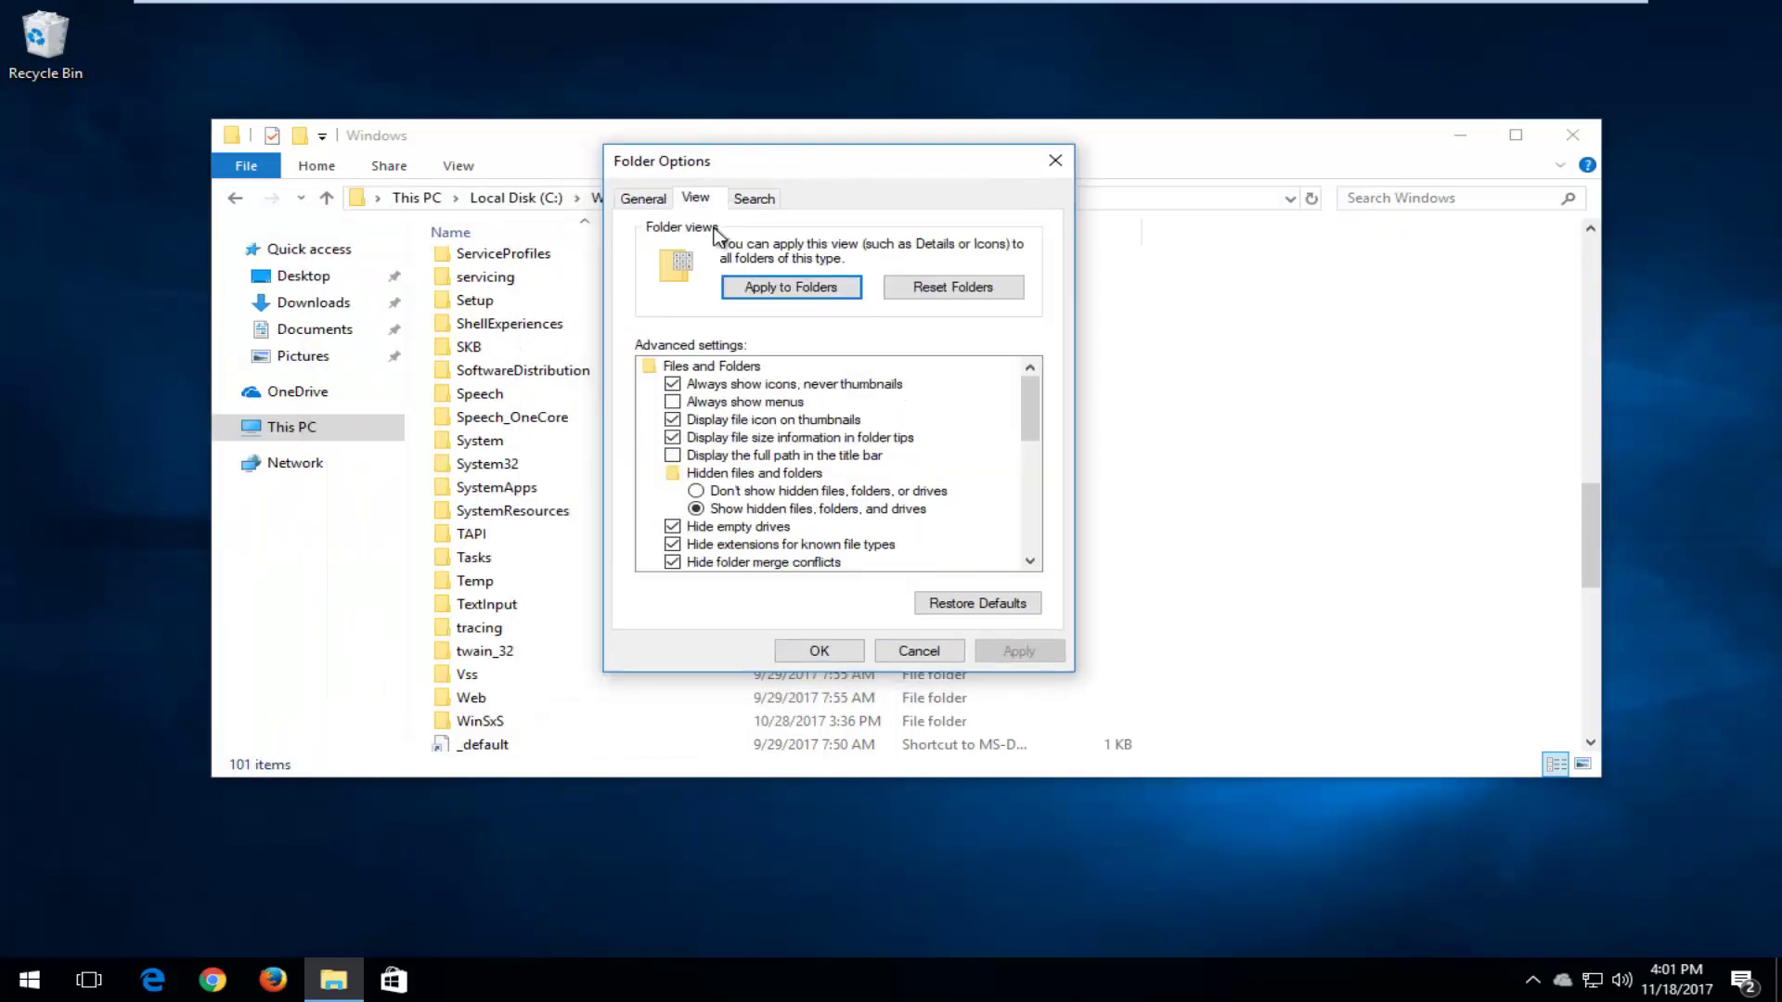
left_click(695, 492)
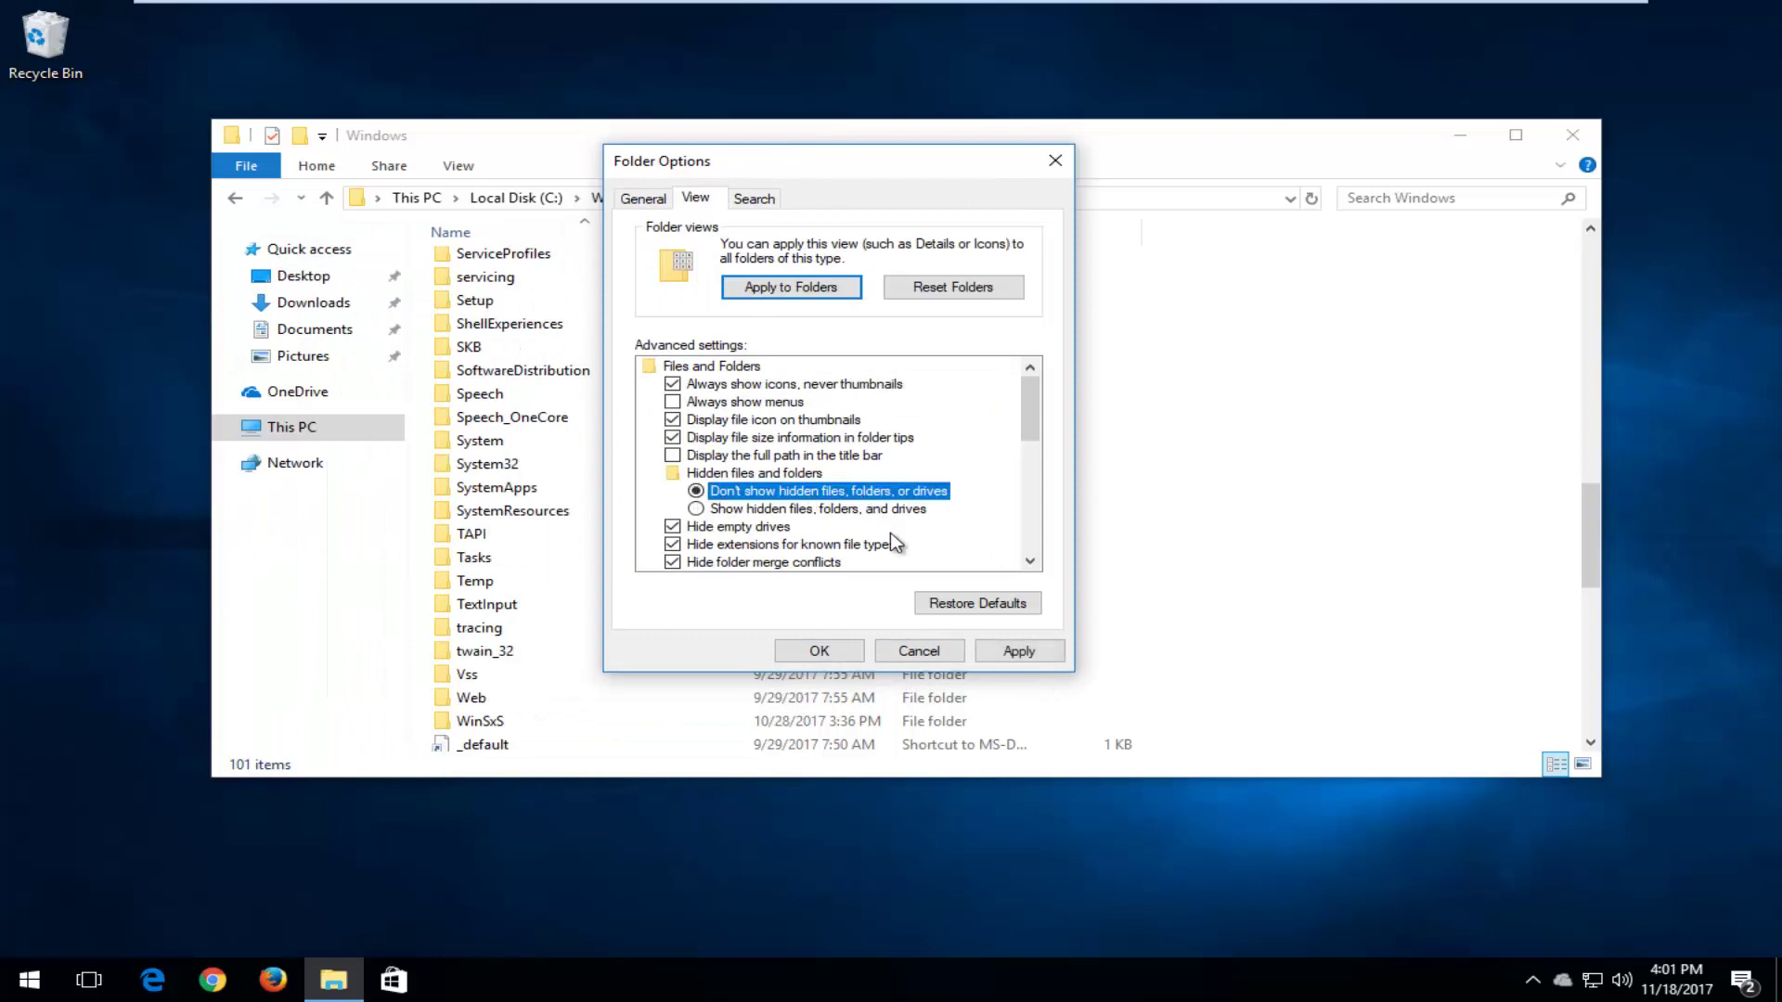
left_click(1004, 651)
left_click(818, 653)
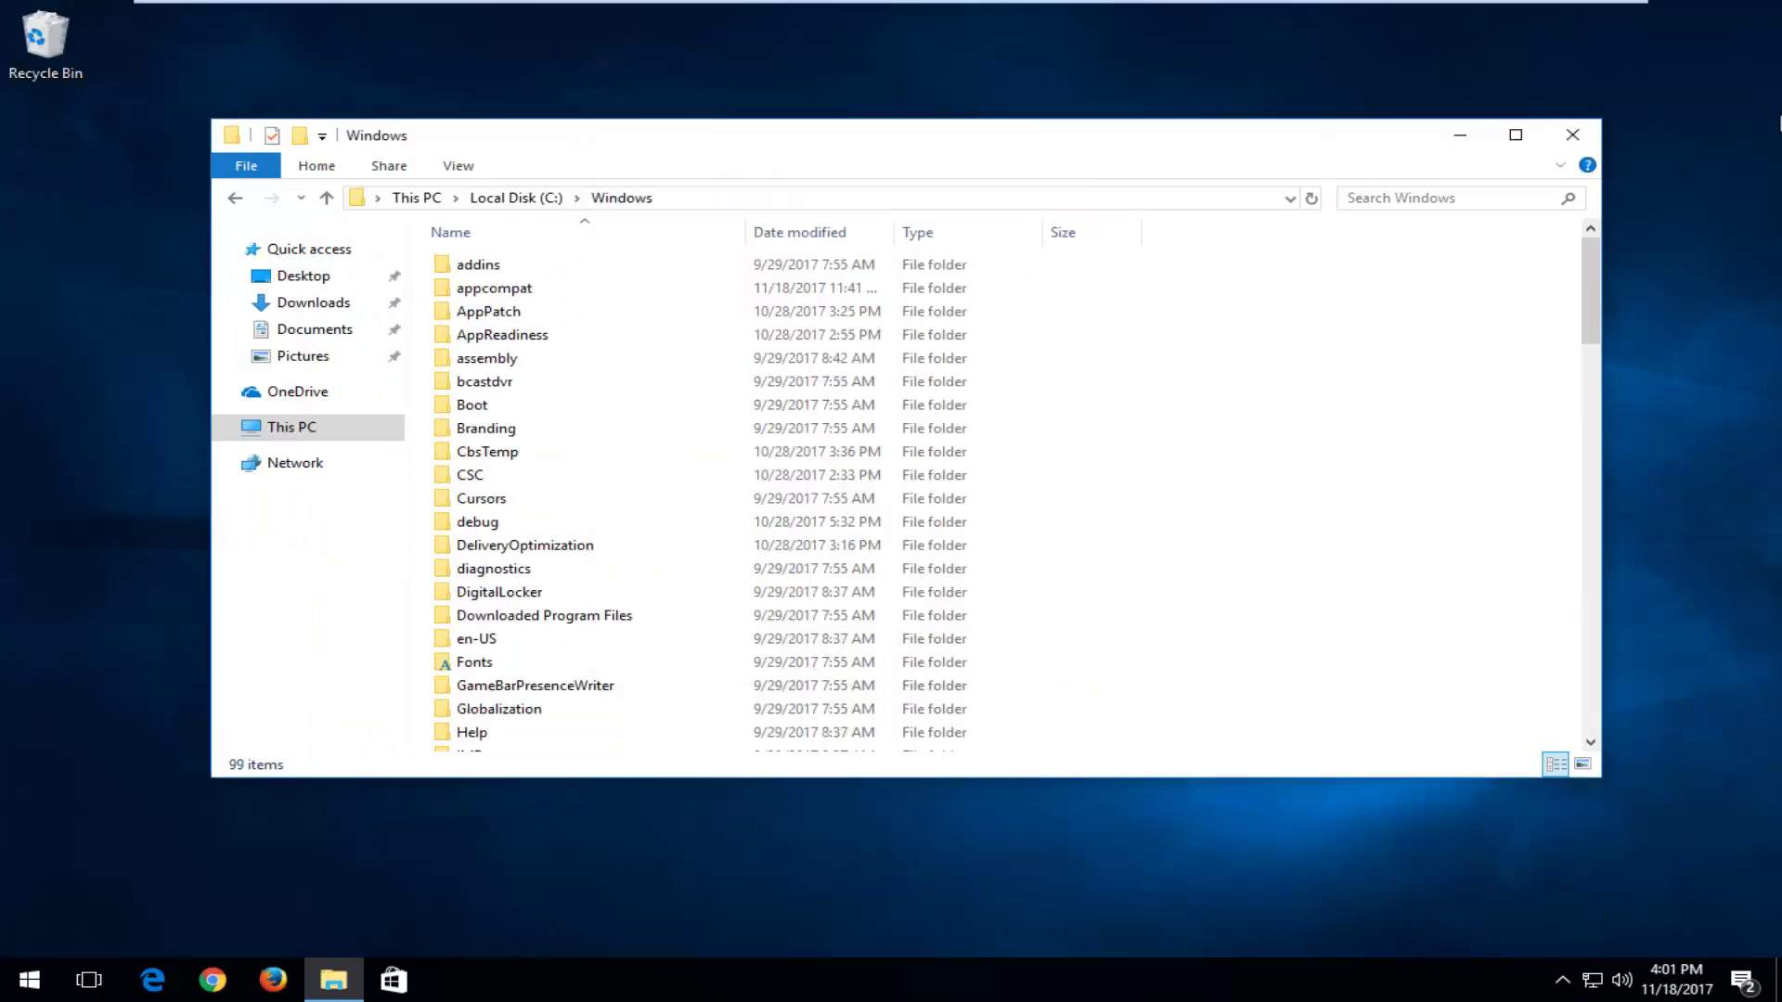
left_click(1572, 135)
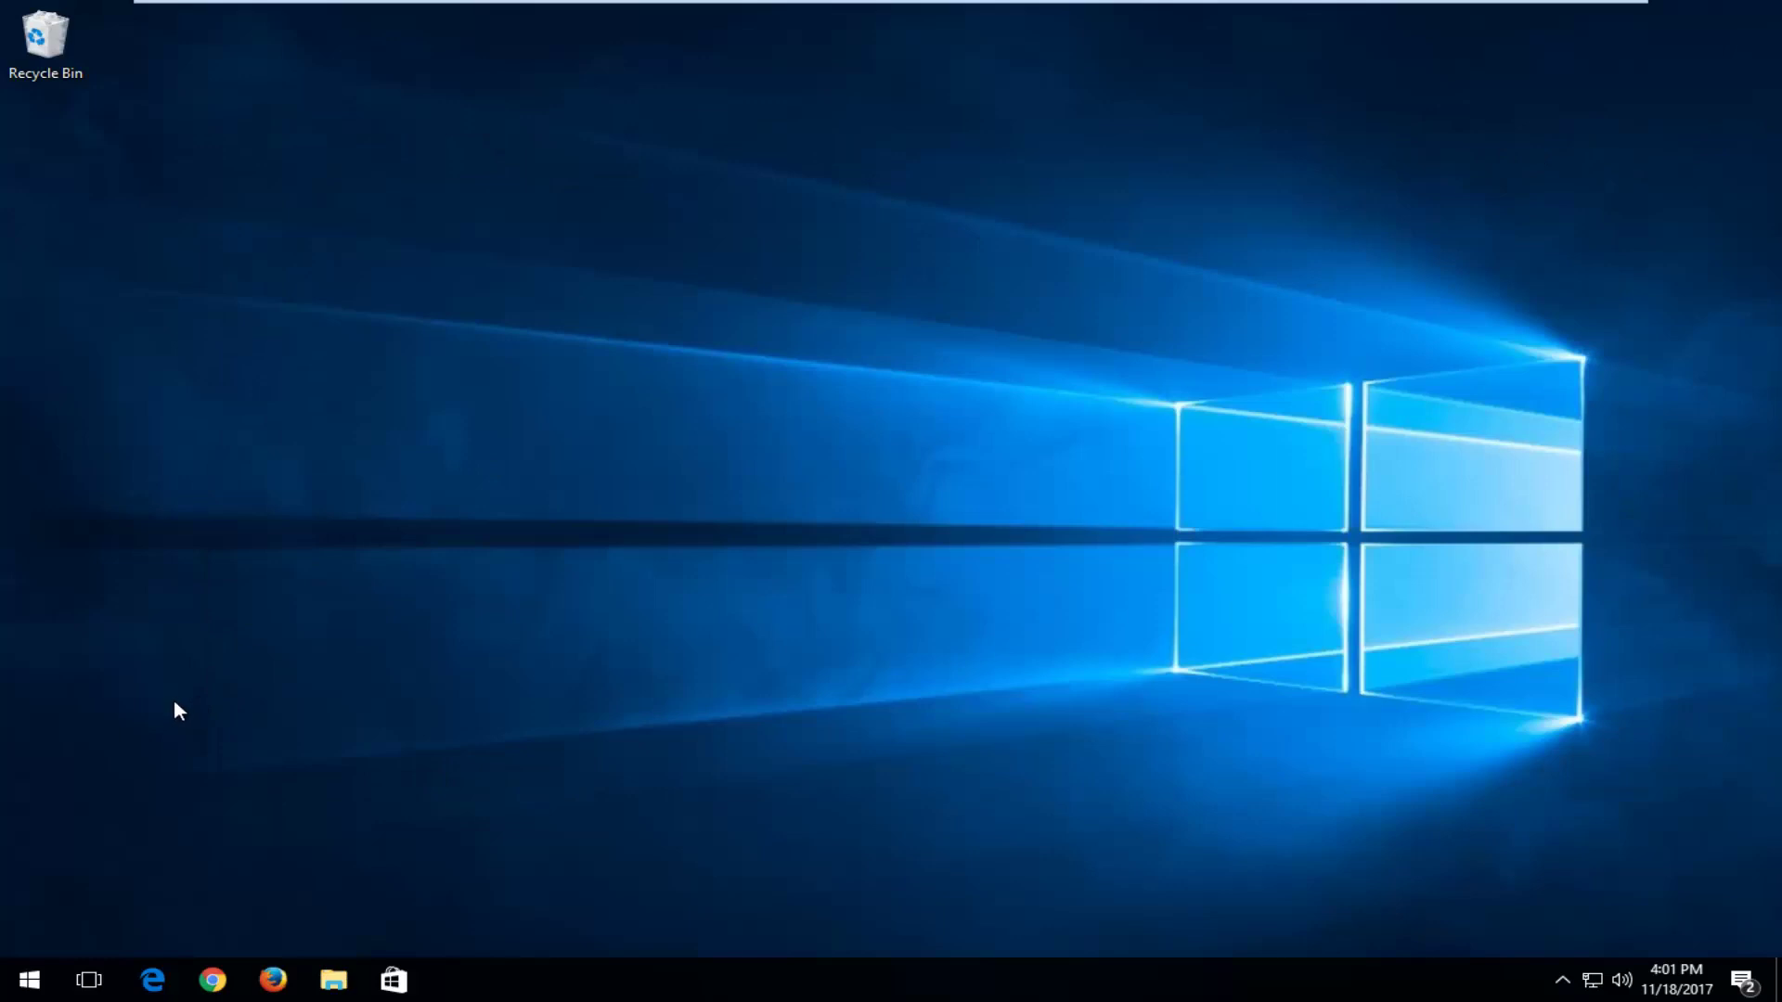